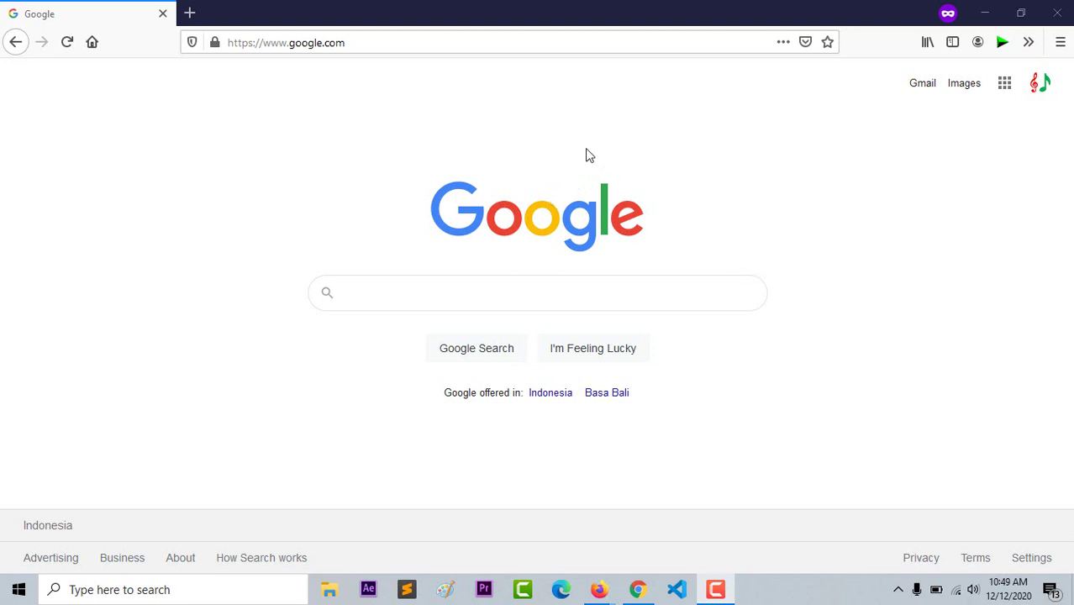
# - Open Google Drive from the list of Google apps
pyautogui.click(1005, 87)
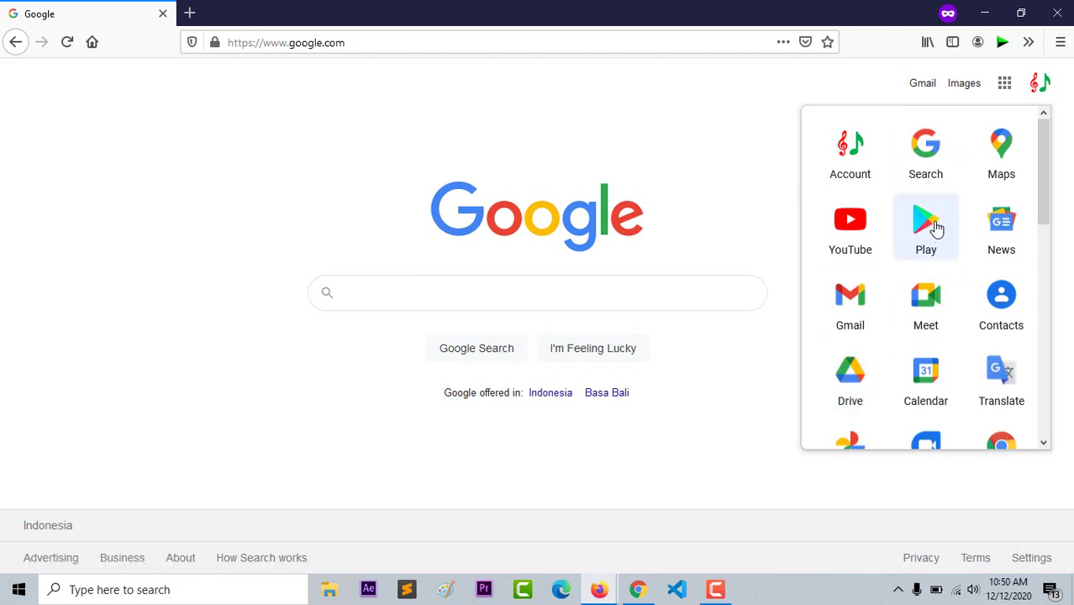
pyautogui.click(1041, 84)
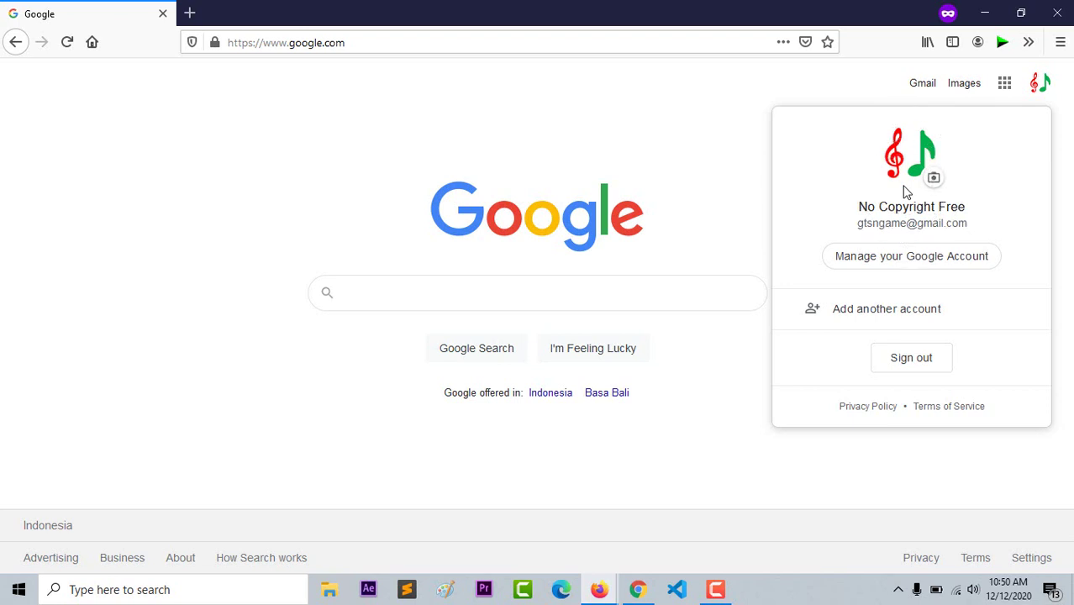
pyautogui.click(875, 93)
pyautogui.click(1005, 84)
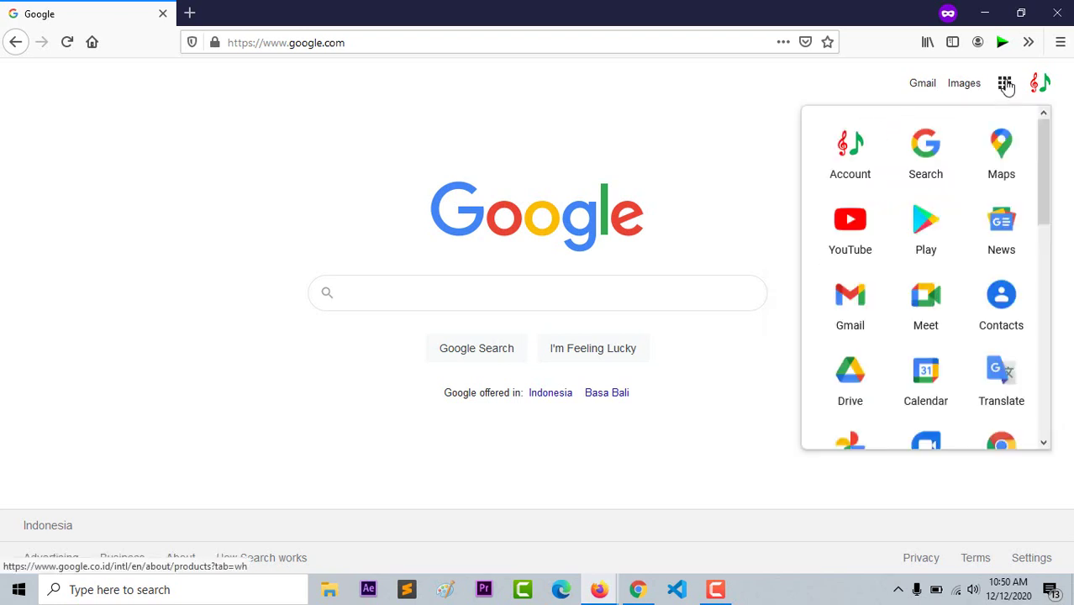
pyautogui.scroll(-2, 874, 290)
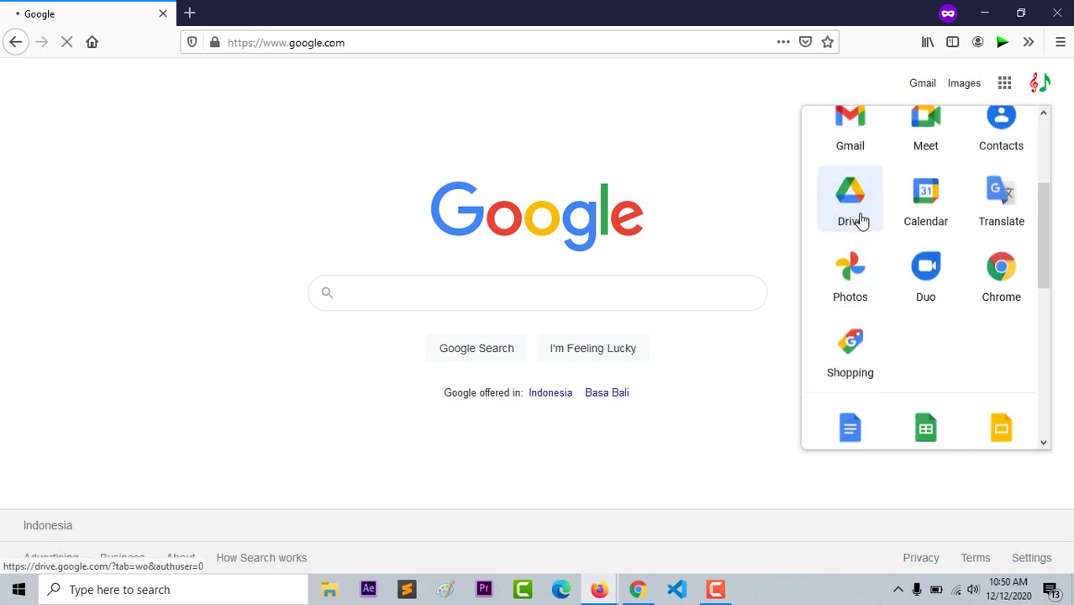
pyautogui.click(850, 206)
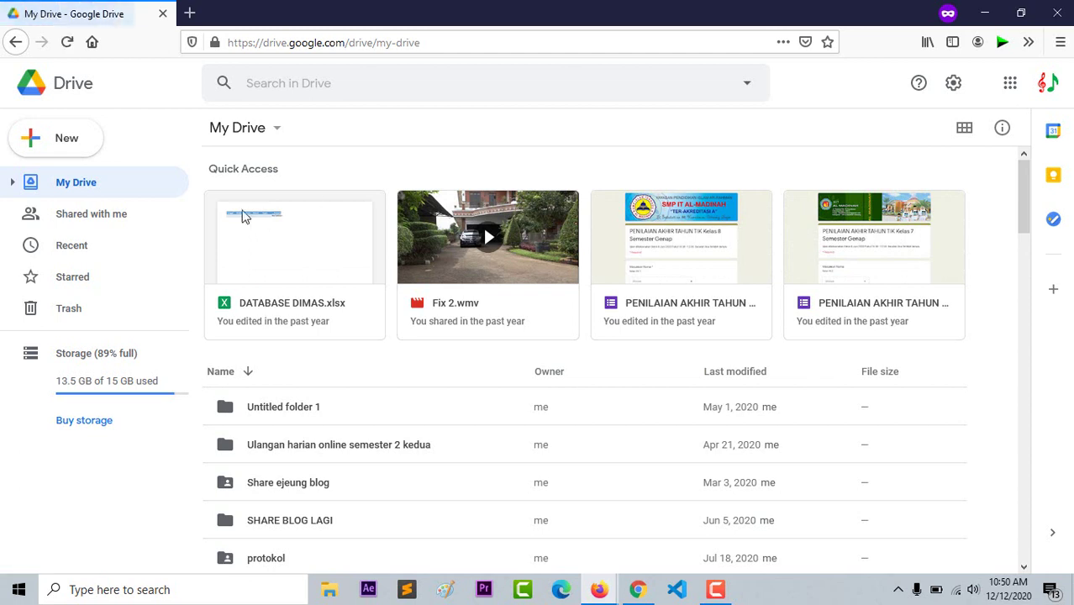
pyautogui.click(81, 151)
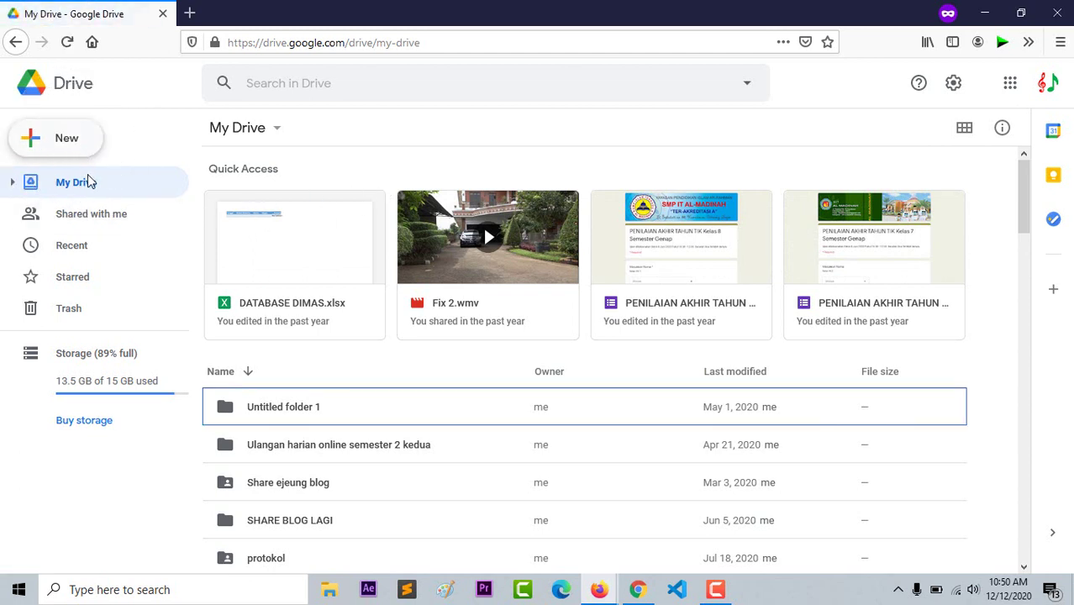
pyautogui.click(93, 182)
pyautogui.click(100, 216)
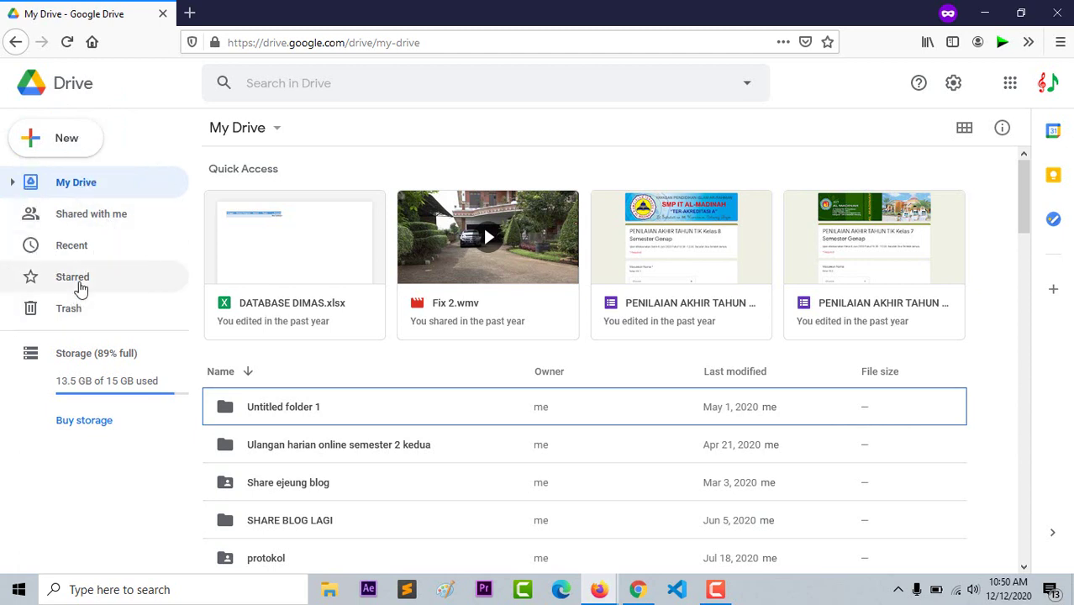
pyautogui.click(85, 309)
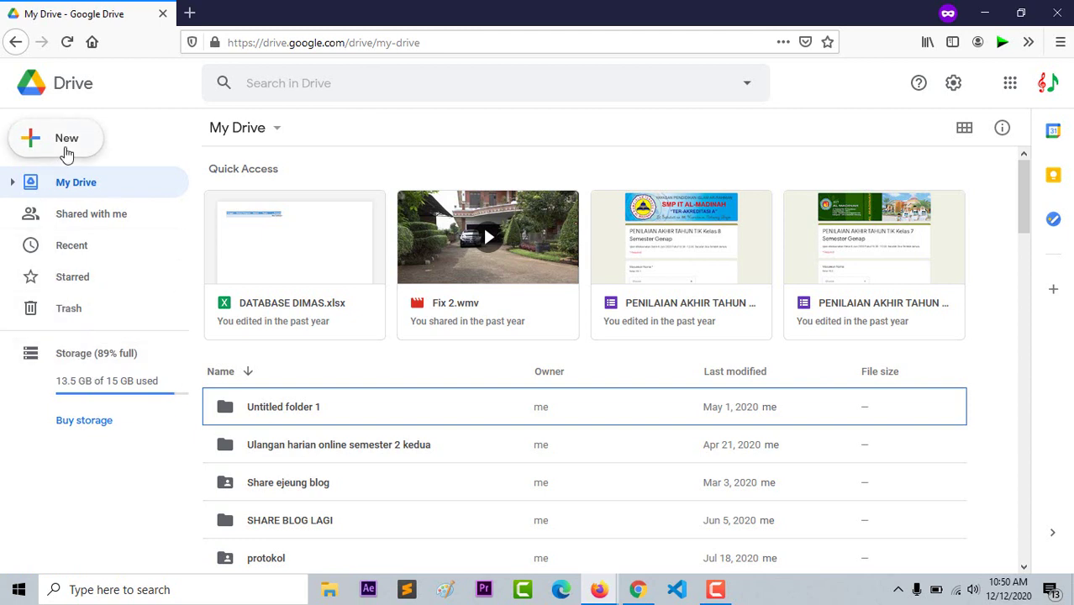
pyautogui.click(66, 152)
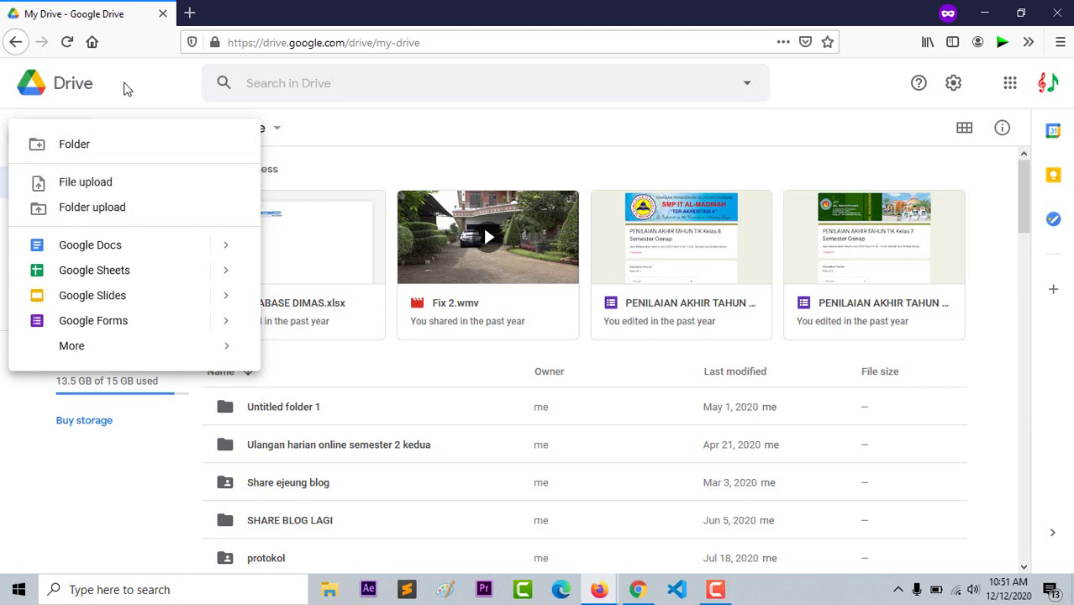
pyautogui.click(124, 89)
pyautogui.click(89, 144)
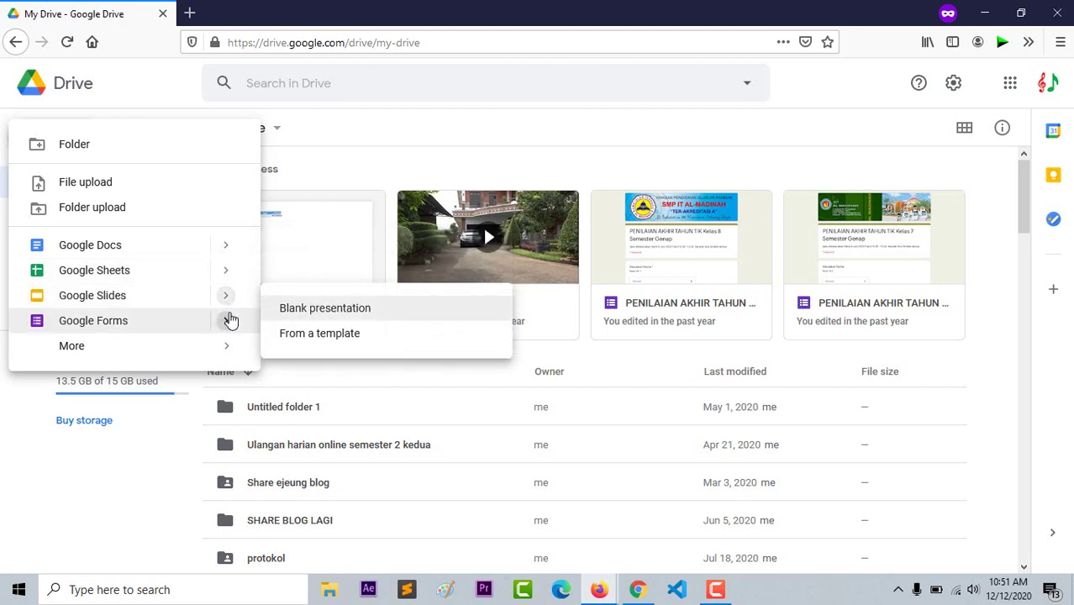
pyautogui.moveTo(229, 351)
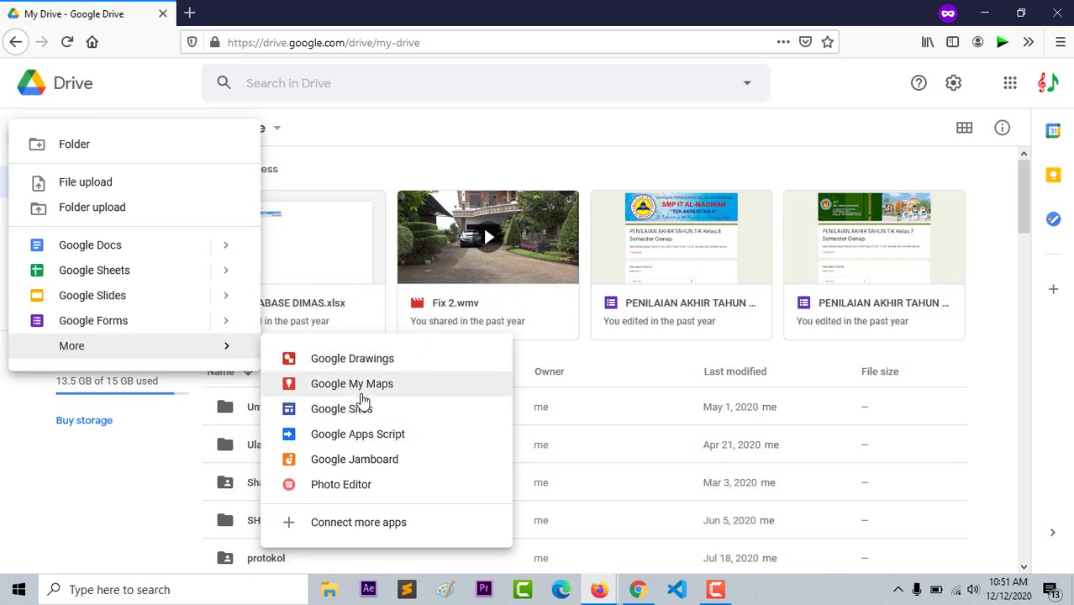
pyautogui.click(363, 135)
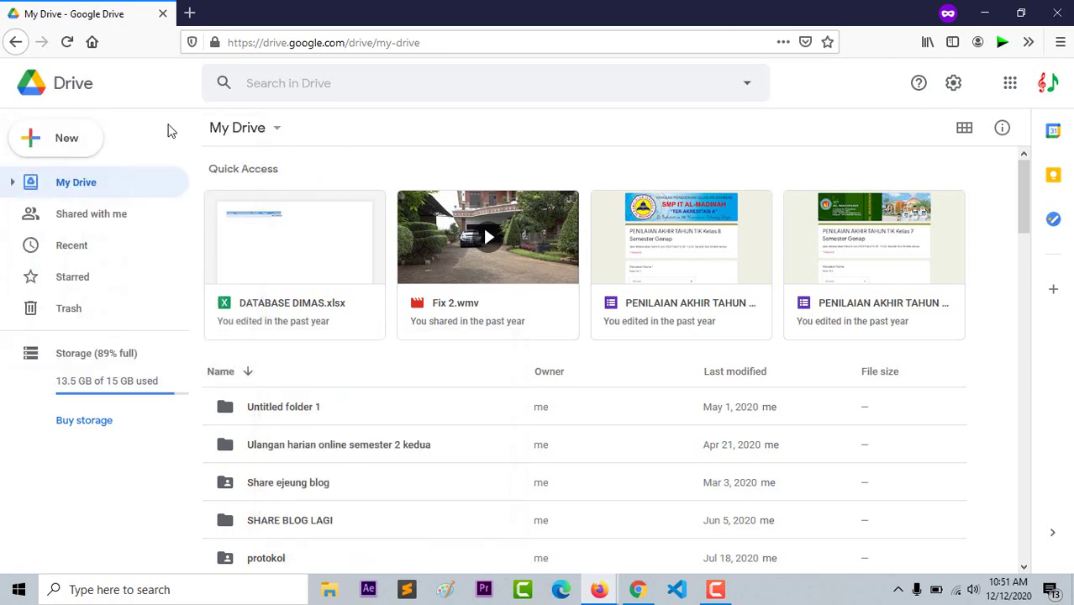
# - Create a folder named "Folder Saya" in My Drive and open the new folder
pyautogui.click(89, 141)
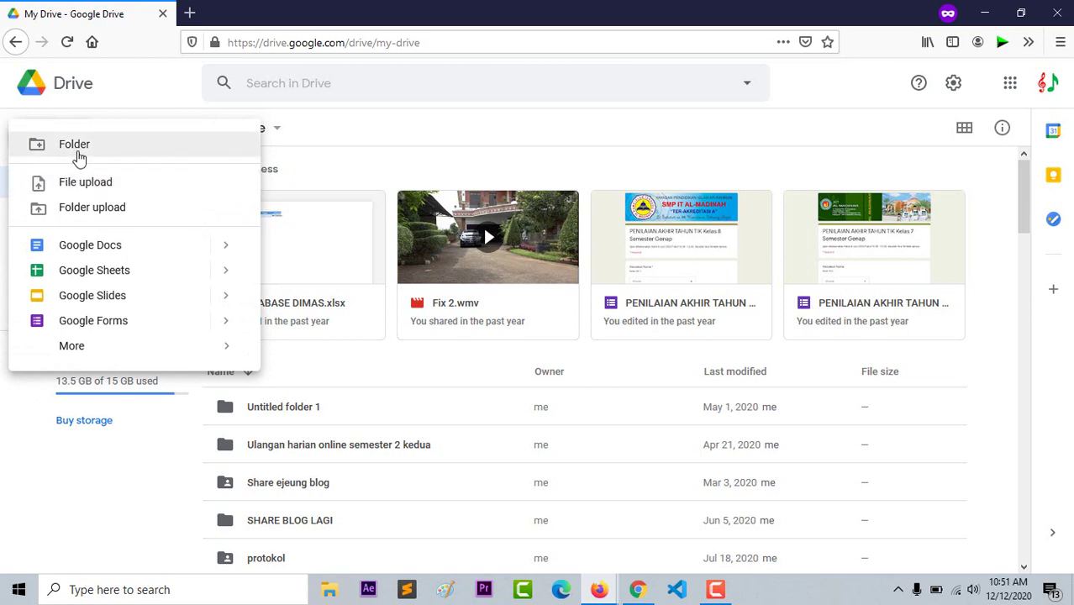
pyautogui.click(77, 149)
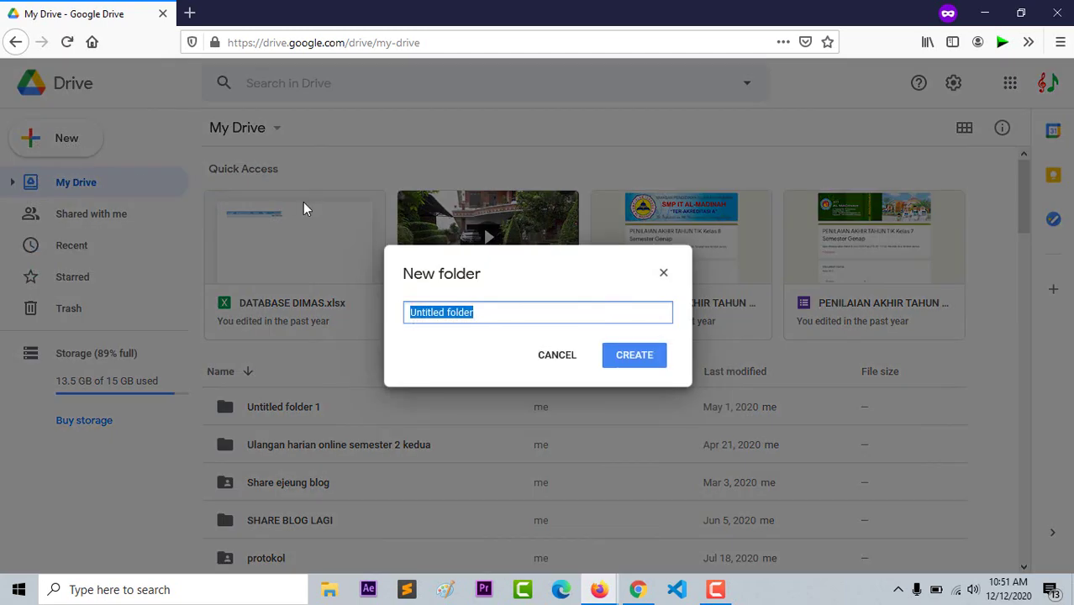
pyautogui.write('Folder Saya')
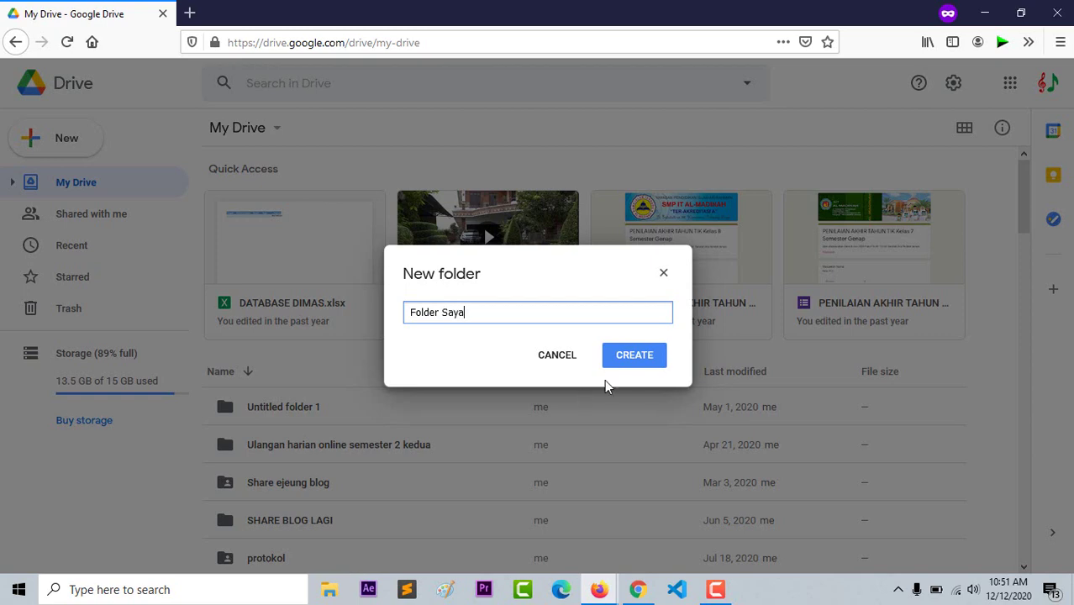
pyautogui.click(650, 360)
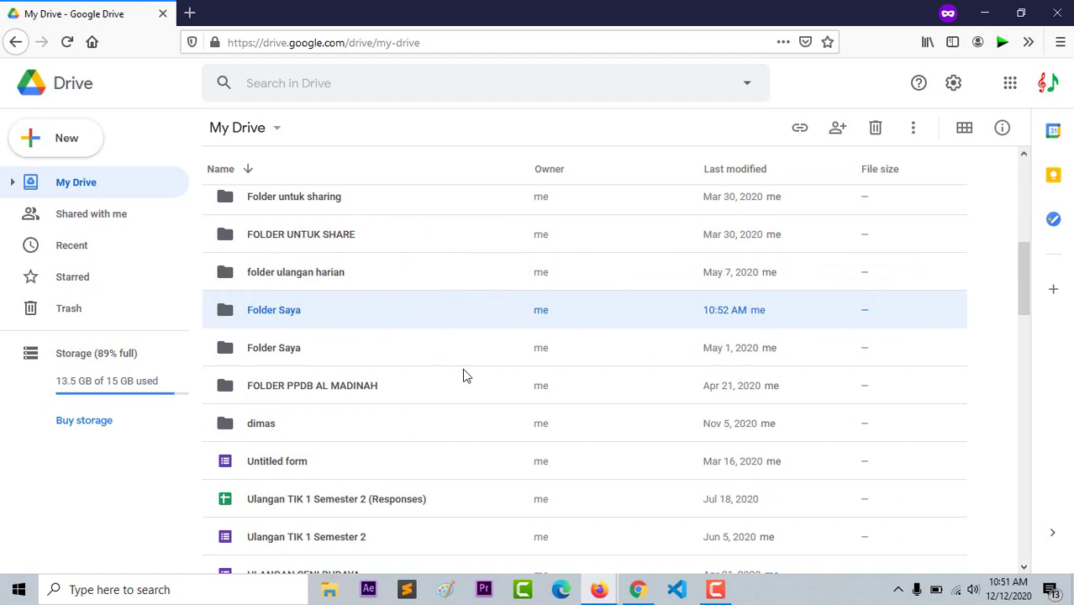
pyautogui.scroll(5, 330, 350)
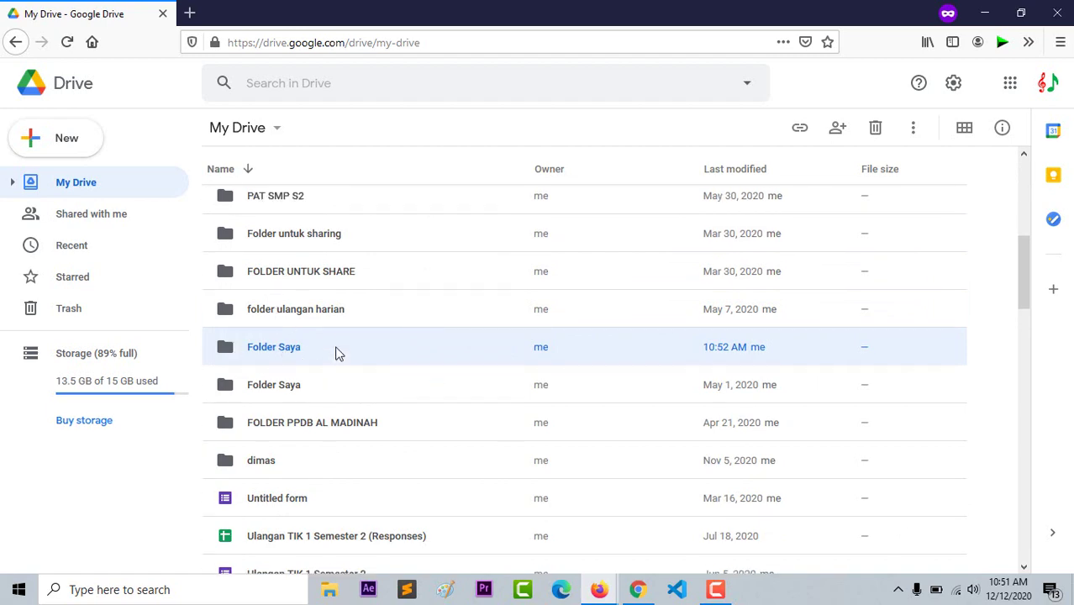
pyautogui.scroll(-5, 306, 299)
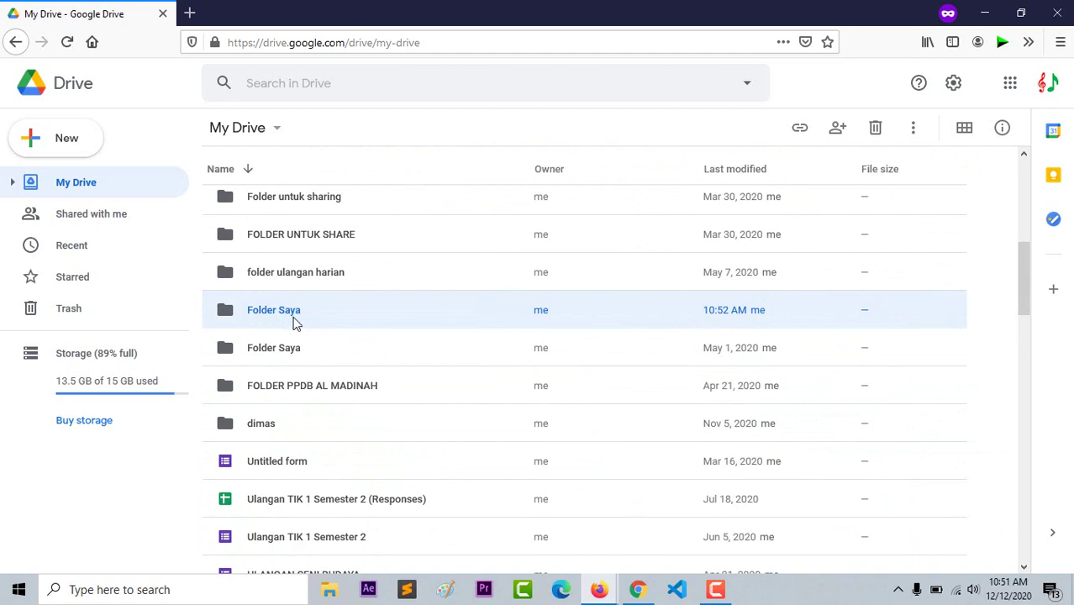
pyautogui.doubleClick(308, 320)
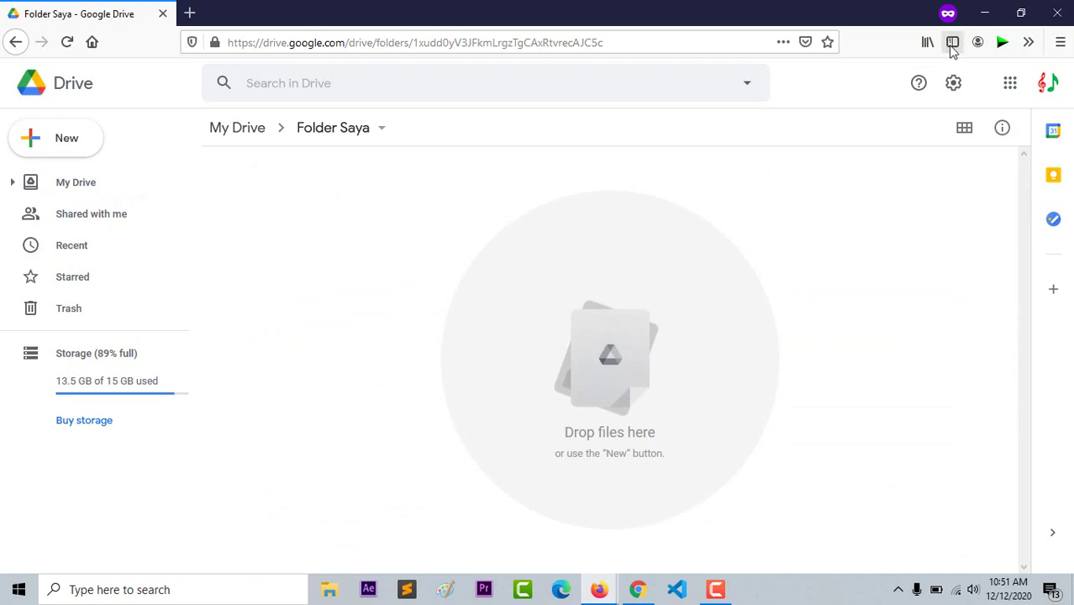
# - Look at the images in the desktop's Gambar folder, close it and return to Google Drive in Firefox
pyautogui.click(985, 13)
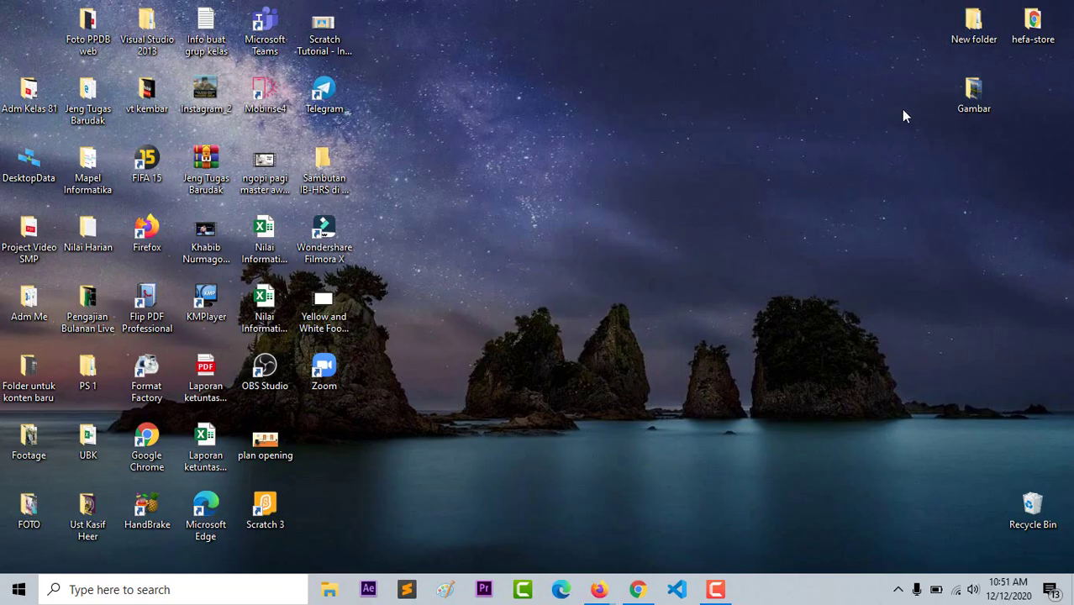
pyautogui.doubleClick(970, 100)
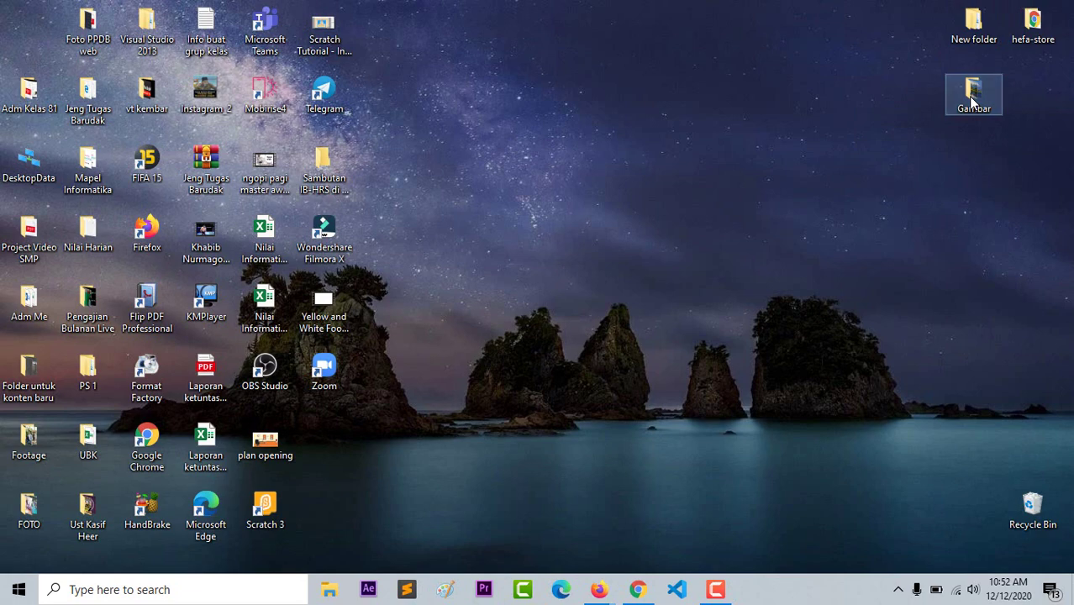
pyautogui.moveTo(737, 220); pyautogui.dragTo(381, 233)
pyautogui.click(374, 283)
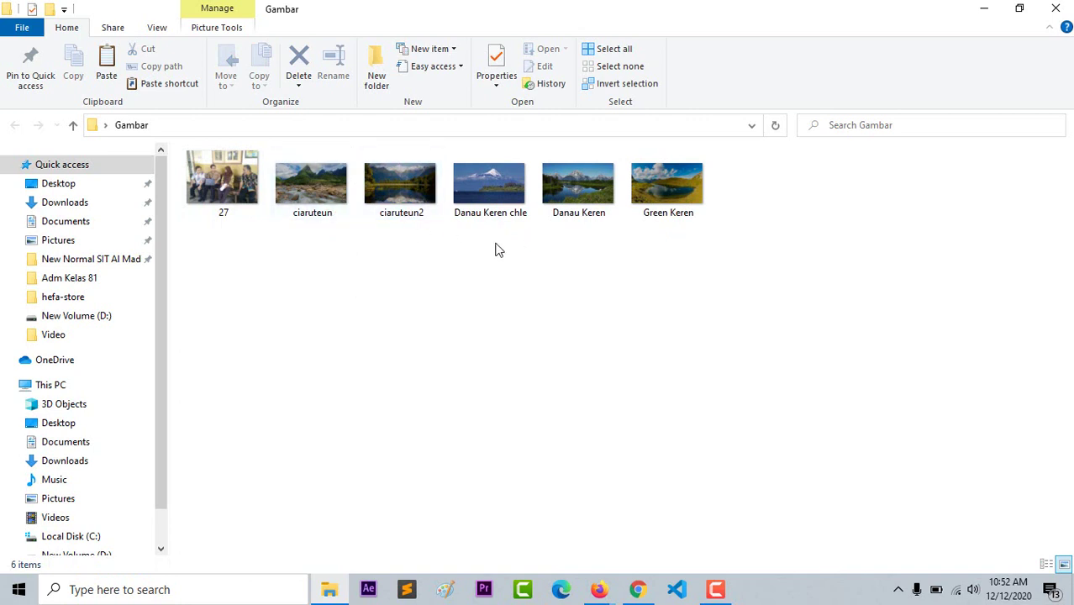
pyautogui.click(1052, 12)
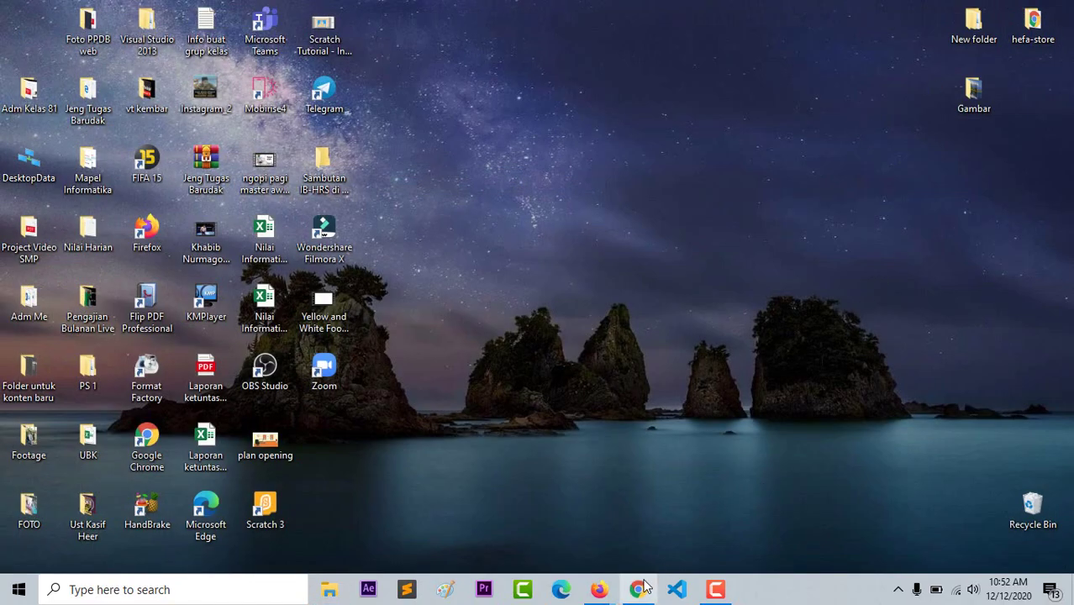
pyautogui.moveTo(598, 589)
pyautogui.click(682, 542)
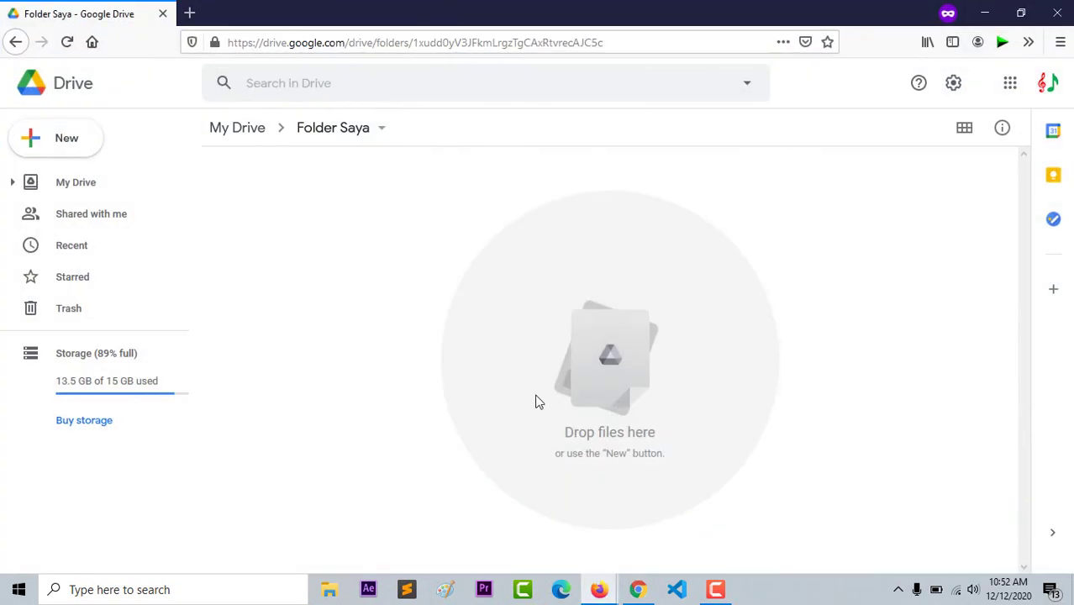
# - Upload all six images from the desktop's Gambar folder into Folder Saya and dismiss the upload status
pyautogui.rightClick(355, 258)
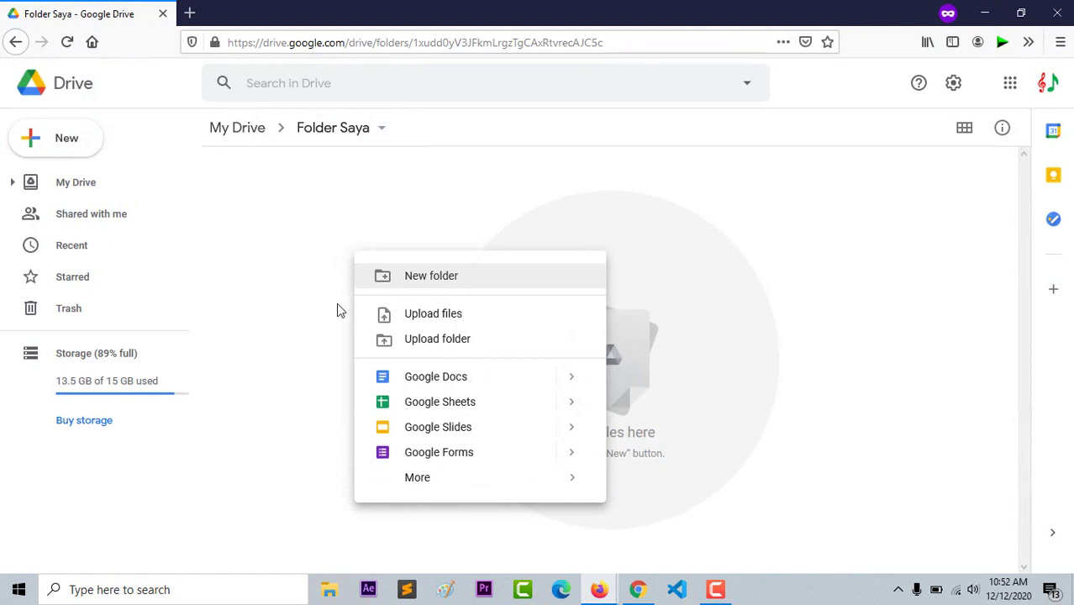
pyautogui.click(460, 321)
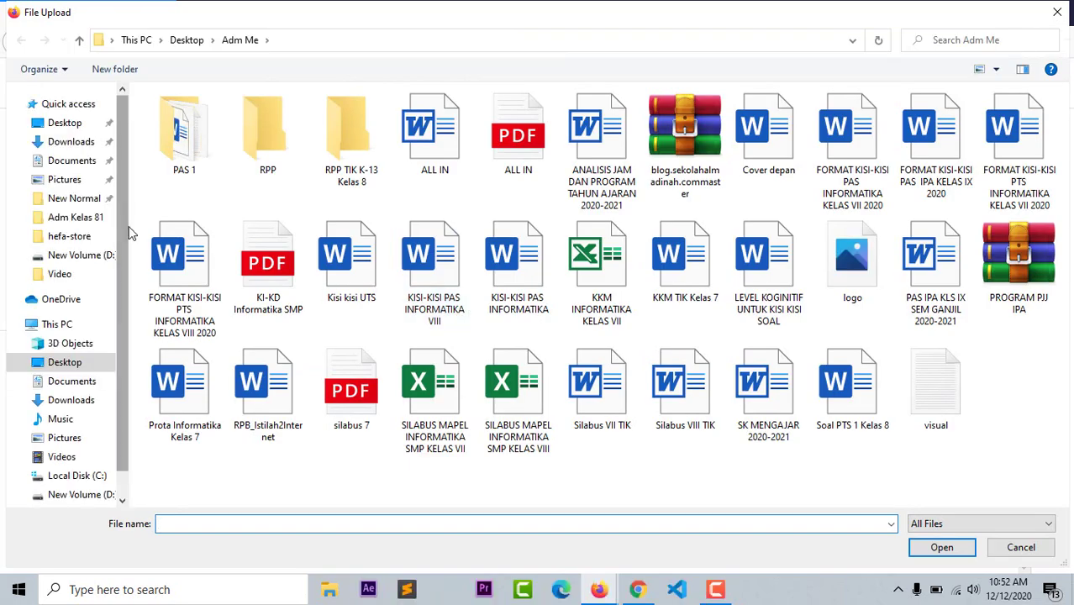
pyautogui.click(187, 41)
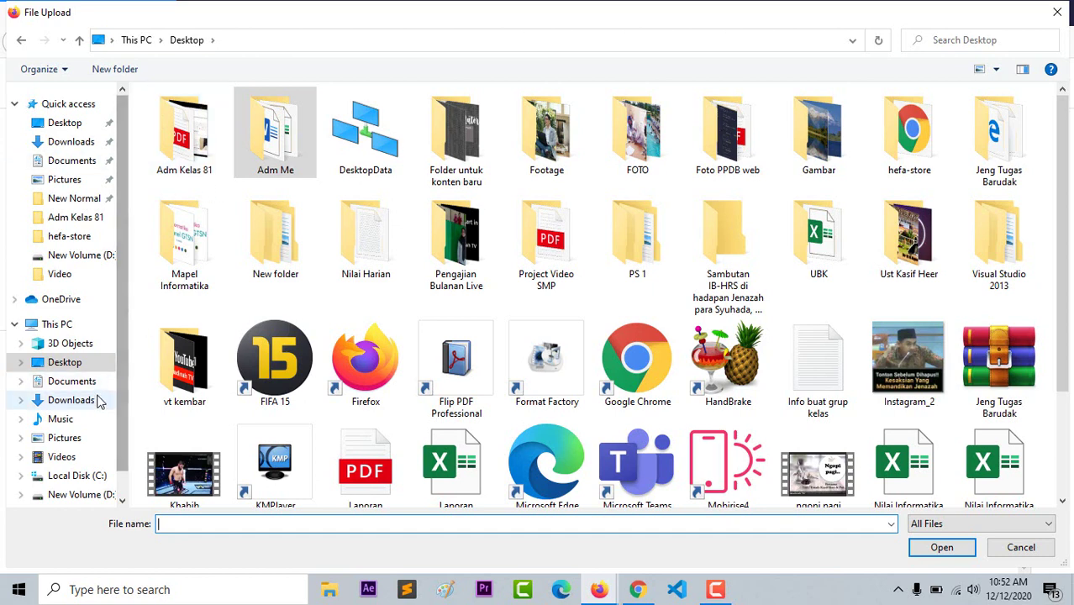
pyautogui.click(63, 370)
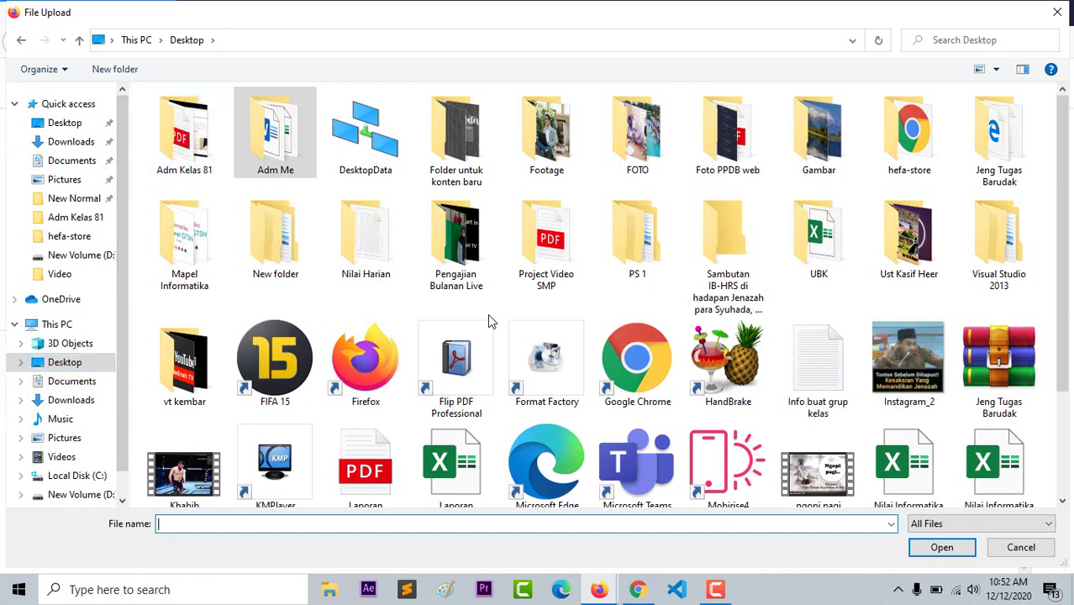
pyautogui.doubleClick(820, 137)
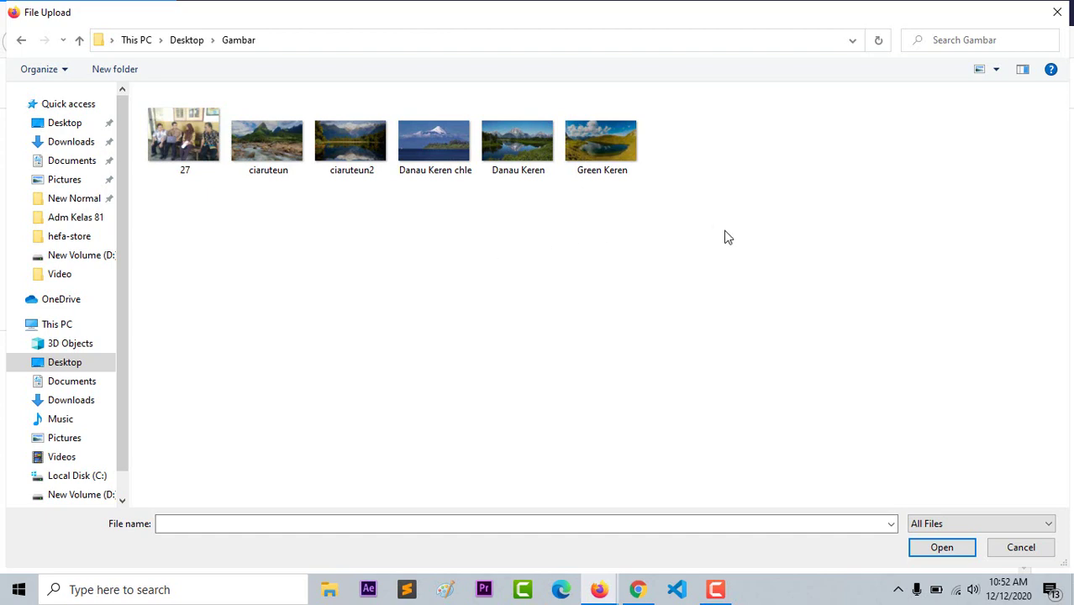
pyautogui.moveTo(724, 229); pyautogui.dragTo(177, 116)
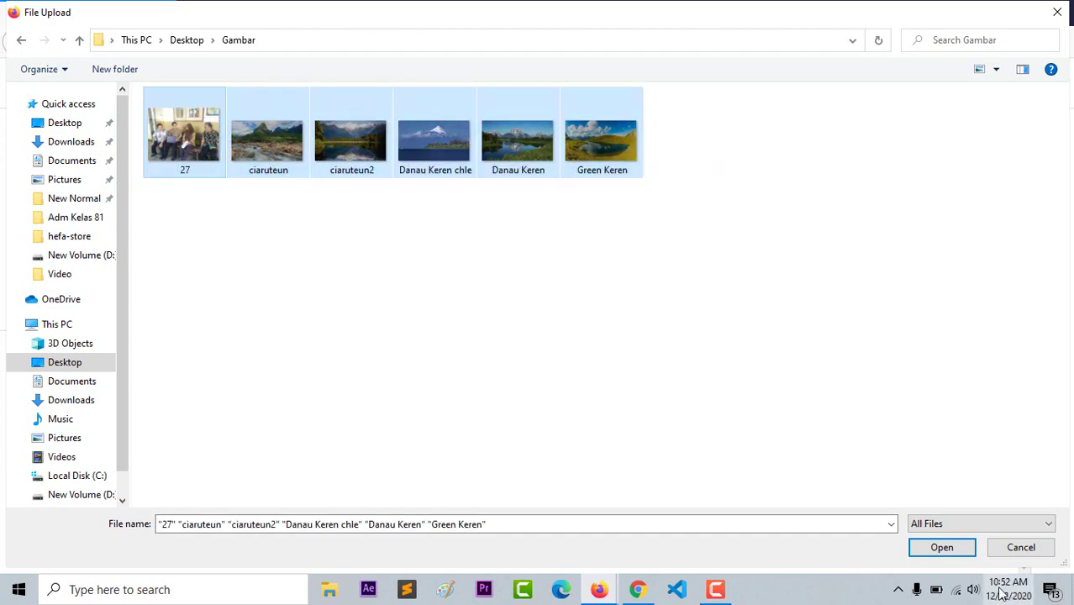
pyautogui.click(945, 548)
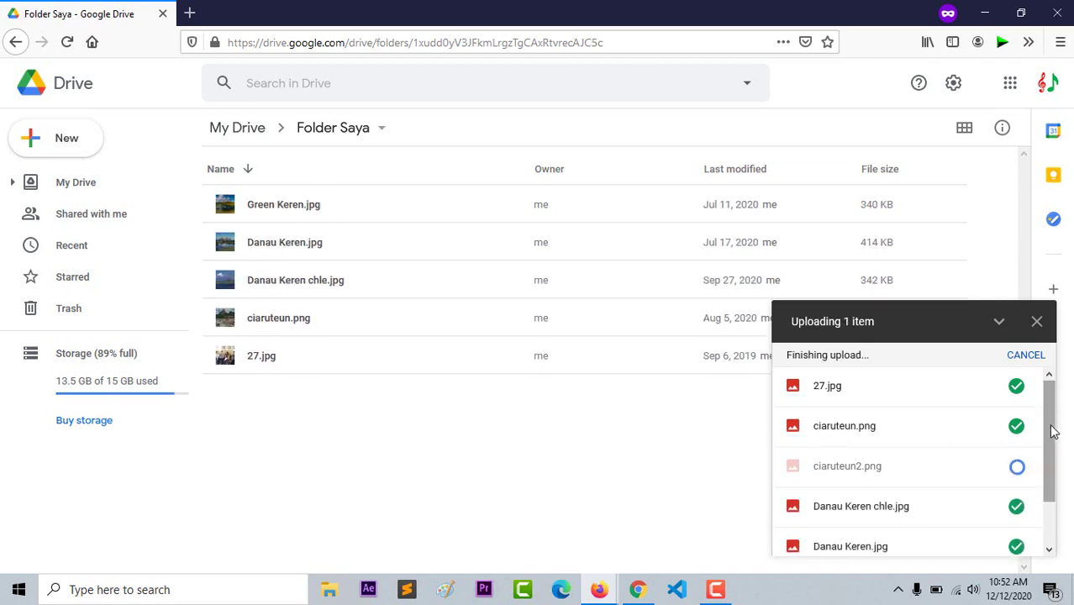
pyautogui.scroll(2, 1046, 420)
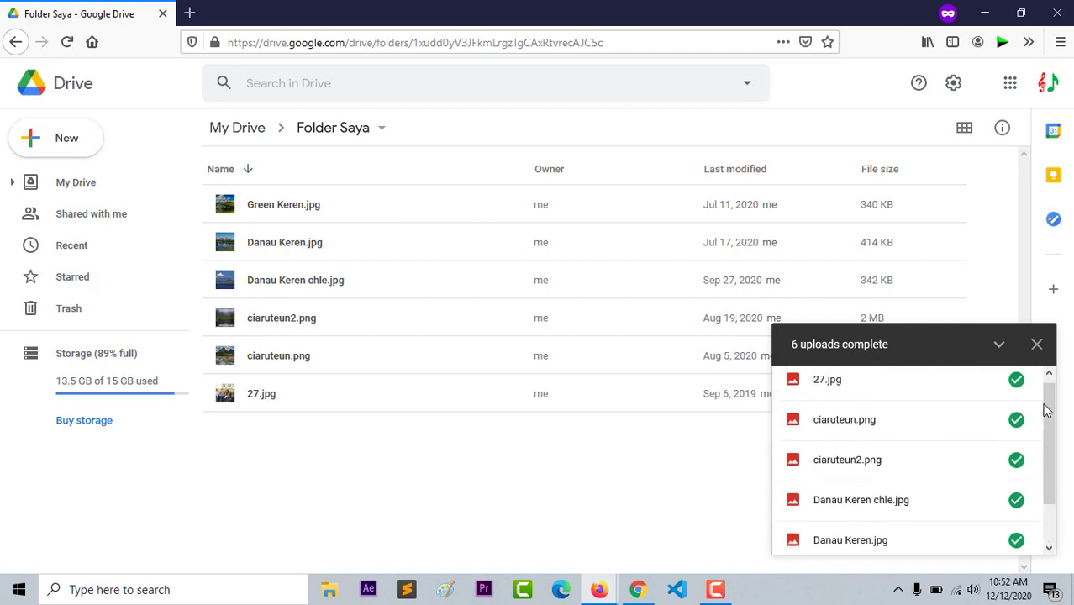
pyautogui.click(1037, 345)
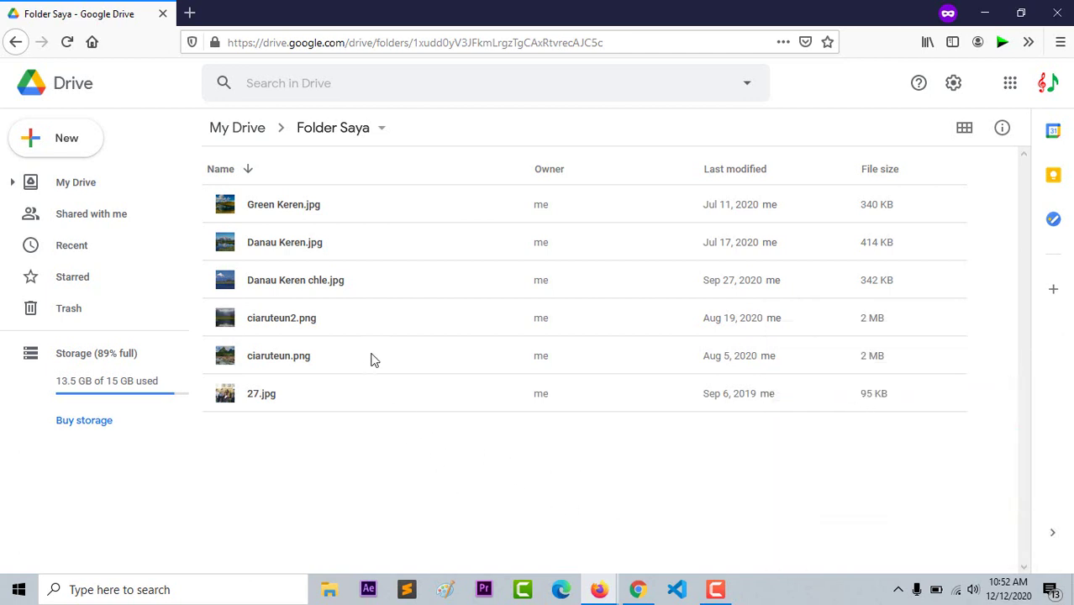
# - Show the contents of Folder Saya as a thumbnail grid and select all six images
pyautogui.click(964, 131)
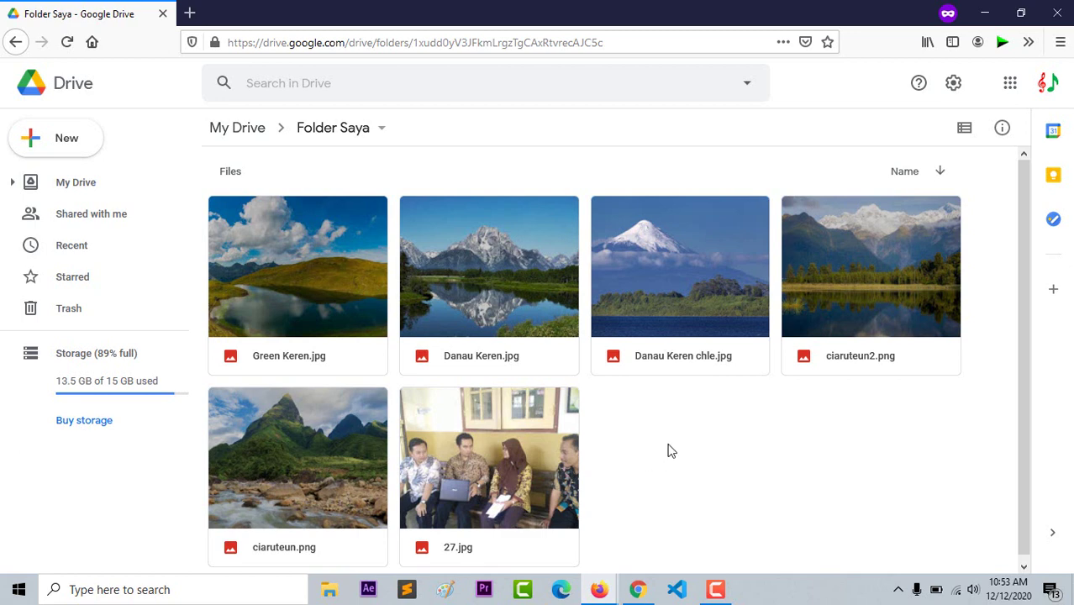
pyautogui.moveTo(924, 499); pyautogui.dragTo(771, 554)
pyautogui.rightClick(772, 521)
pyautogui.click(748, 471)
pyautogui.moveTo(878, 546); pyautogui.dragTo(264, 257)
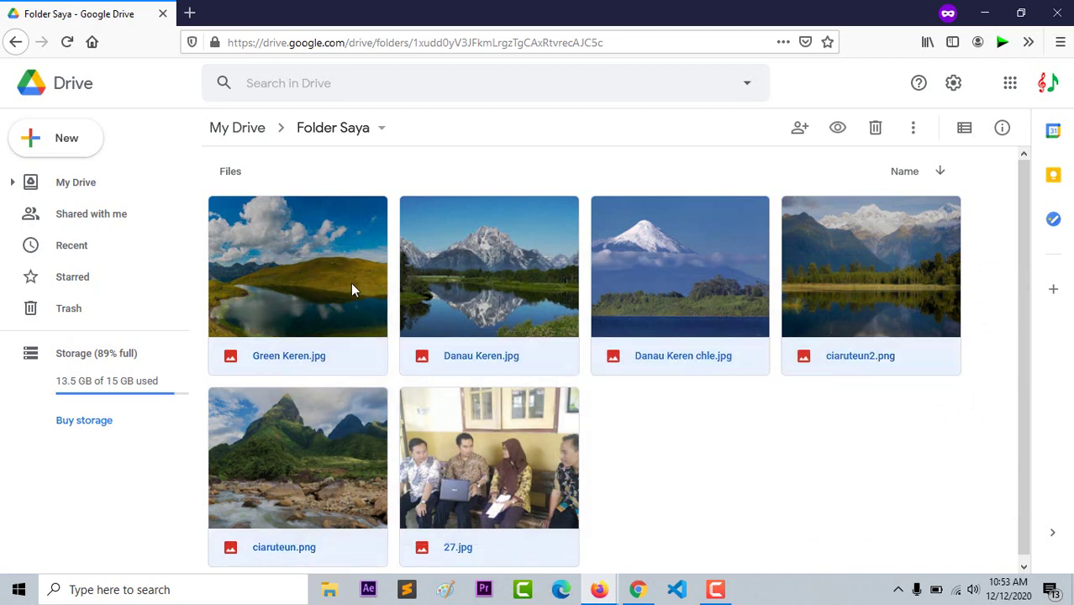
# - Move the six selected images to the trash and upload the desktop's whole Gambar folder into Folder Saya
pyautogui.click(875, 128)
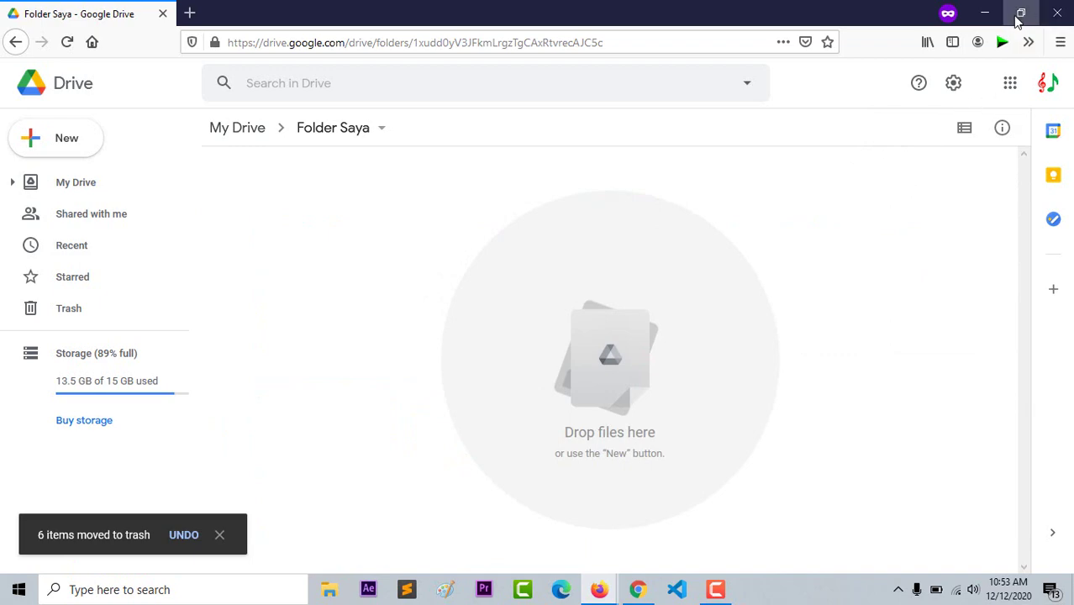
pyautogui.click(1018, 21)
pyautogui.moveTo(868, 16); pyautogui.dragTo(579, 11)
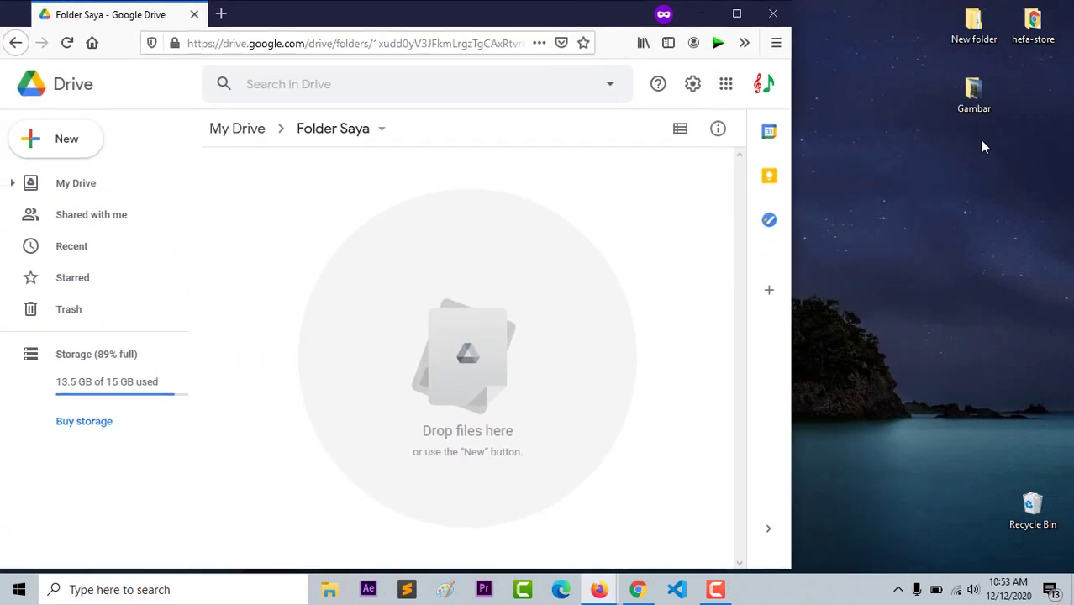
pyautogui.moveTo(988, 101); pyautogui.dragTo(608, 250)
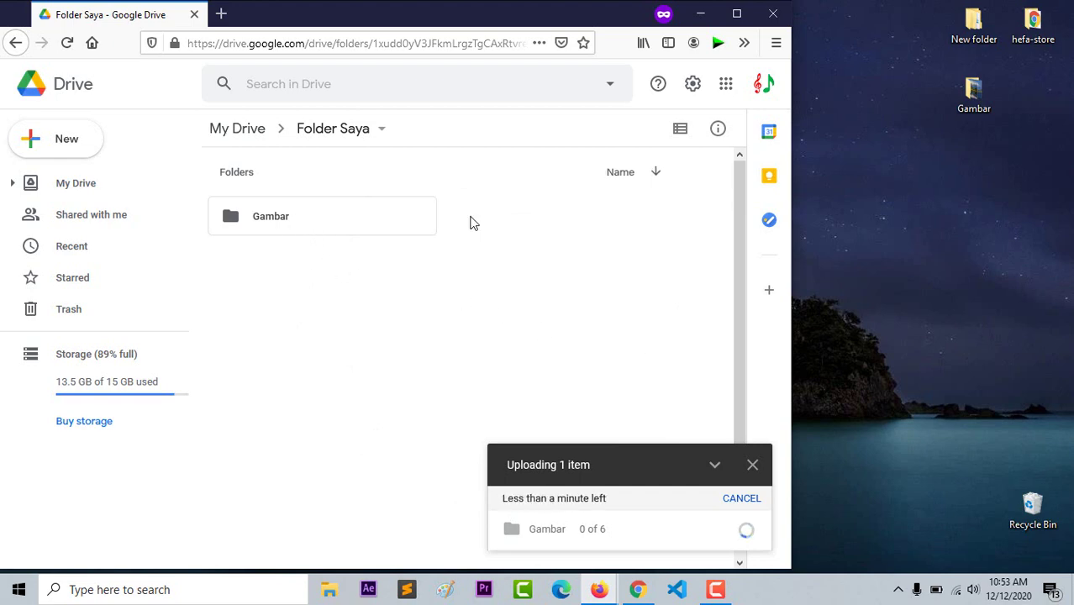
# - Look through the uploaded images inside the Gambar folder and return to Folder Saya
pyautogui.doubleClick(262, 226)
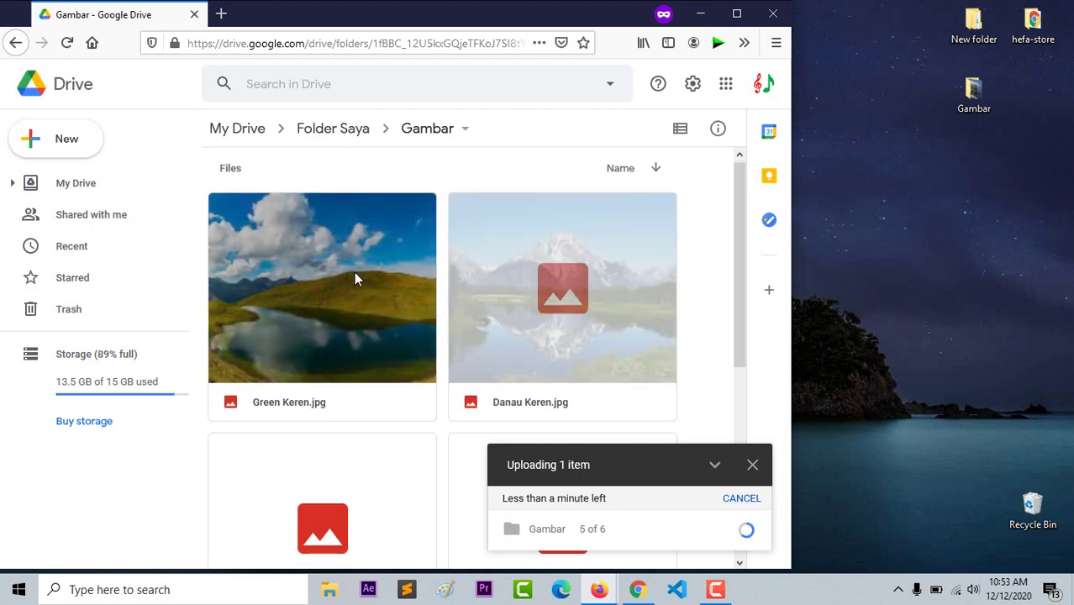
pyautogui.scroll(-4, 355, 273)
pyautogui.scroll(-1, 357, 280)
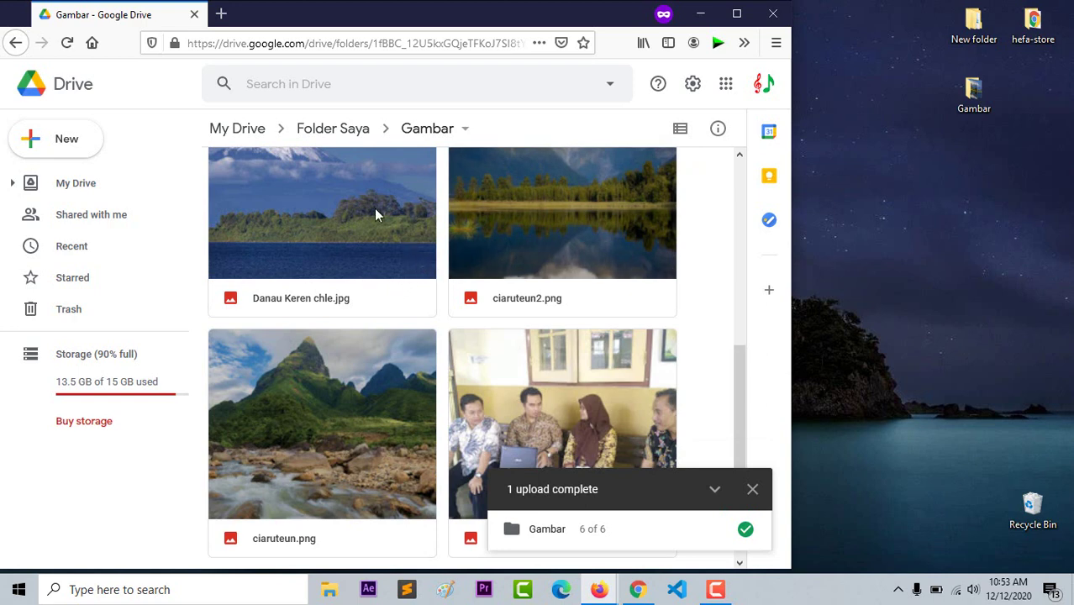
pyautogui.click(359, 133)
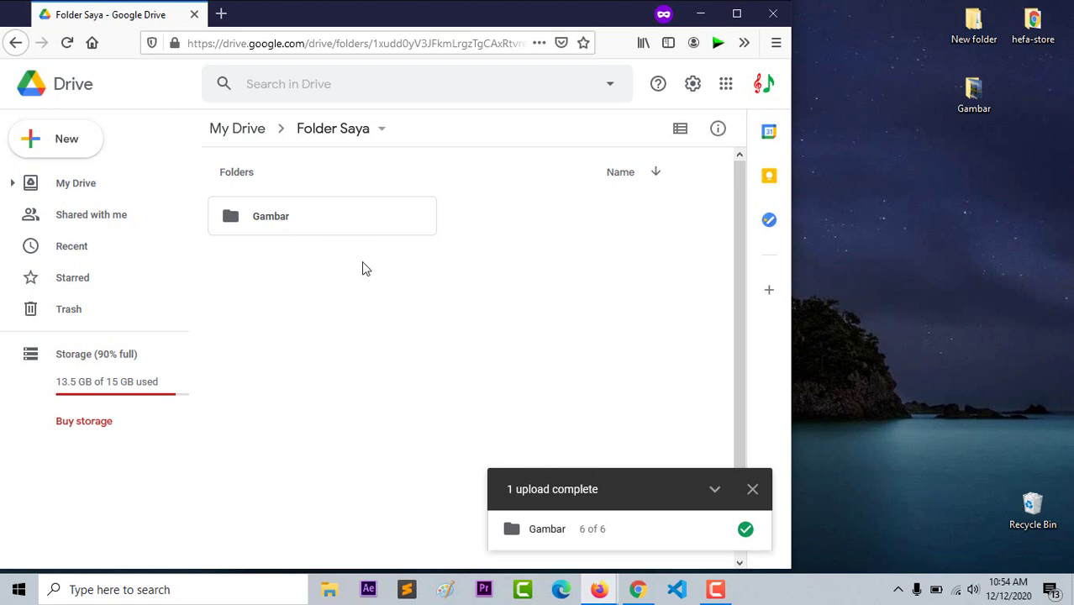
# - Share the Gambar folder by link, setting access to Anyone with the link with the Viewer role
pyautogui.rightClick(293, 231)
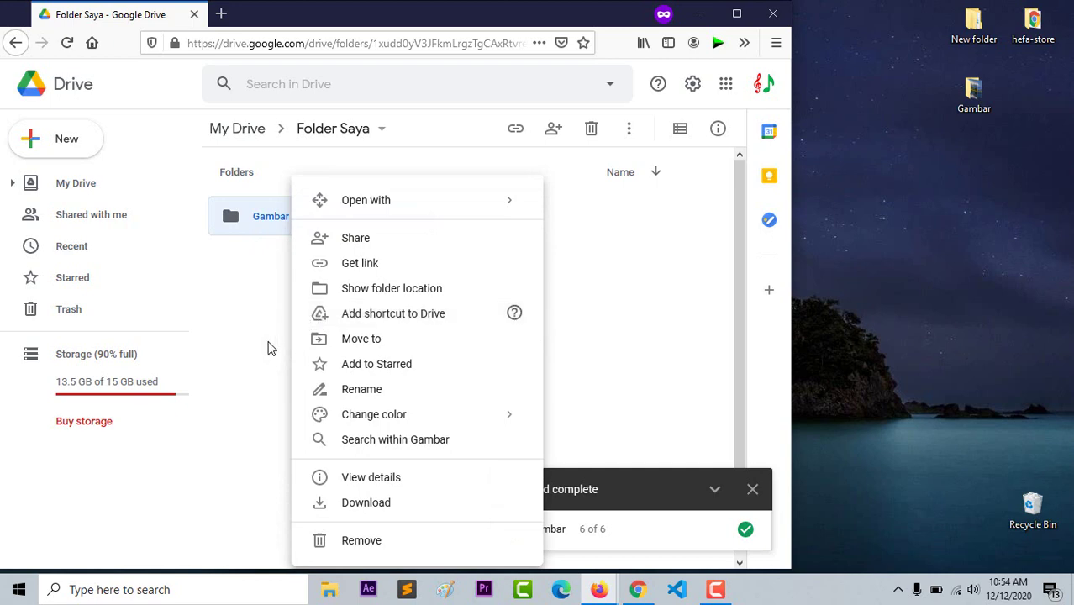
pyautogui.click(363, 239)
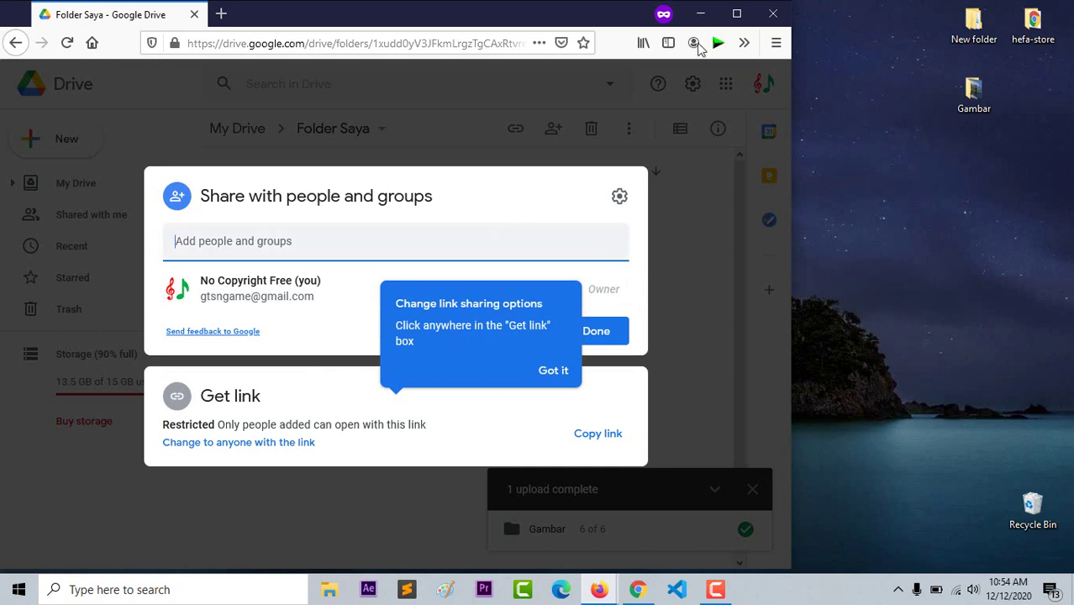
pyautogui.click(737, 14)
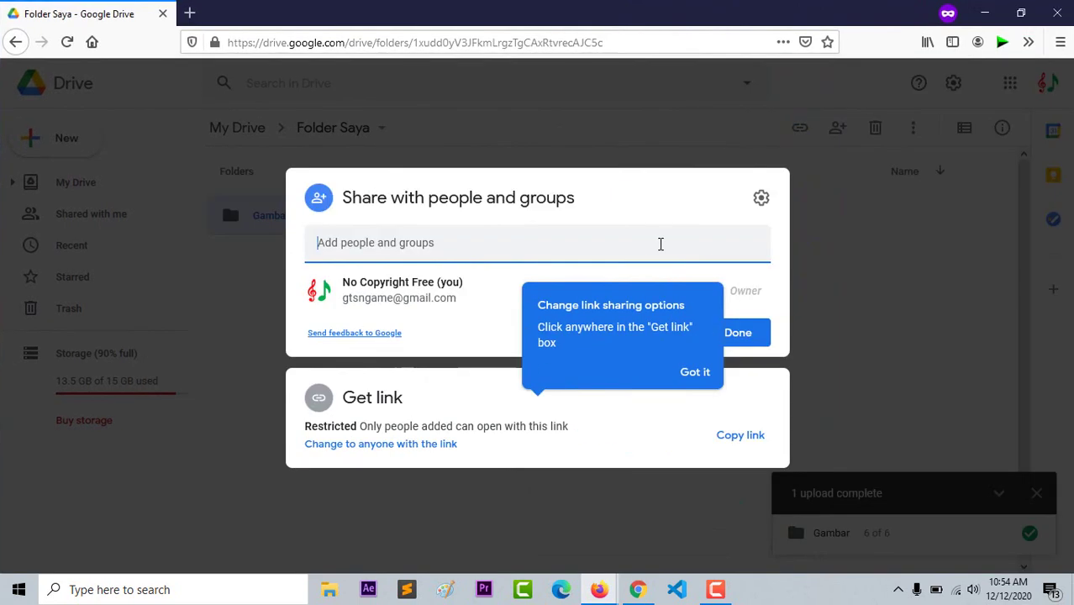
pyautogui.click(350, 446)
pyautogui.click(400, 447)
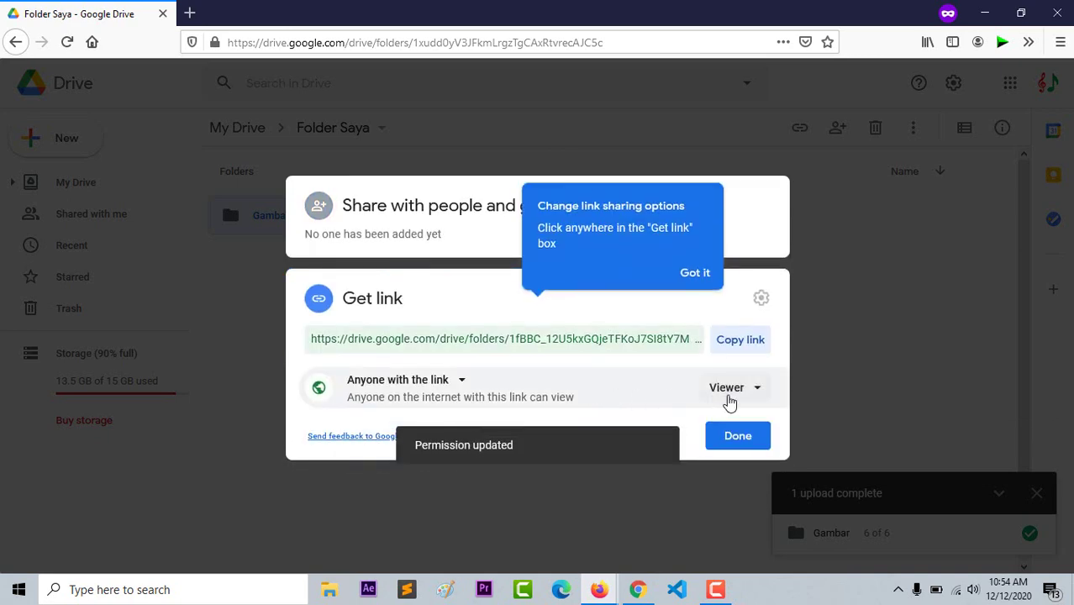
pyautogui.click(737, 395)
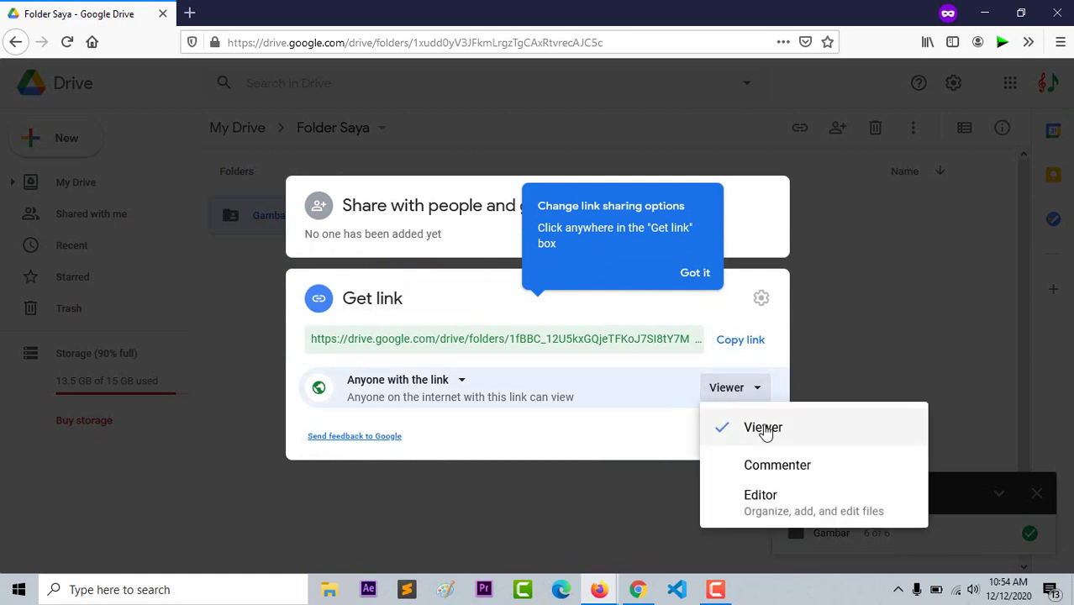
pyautogui.click(764, 430)
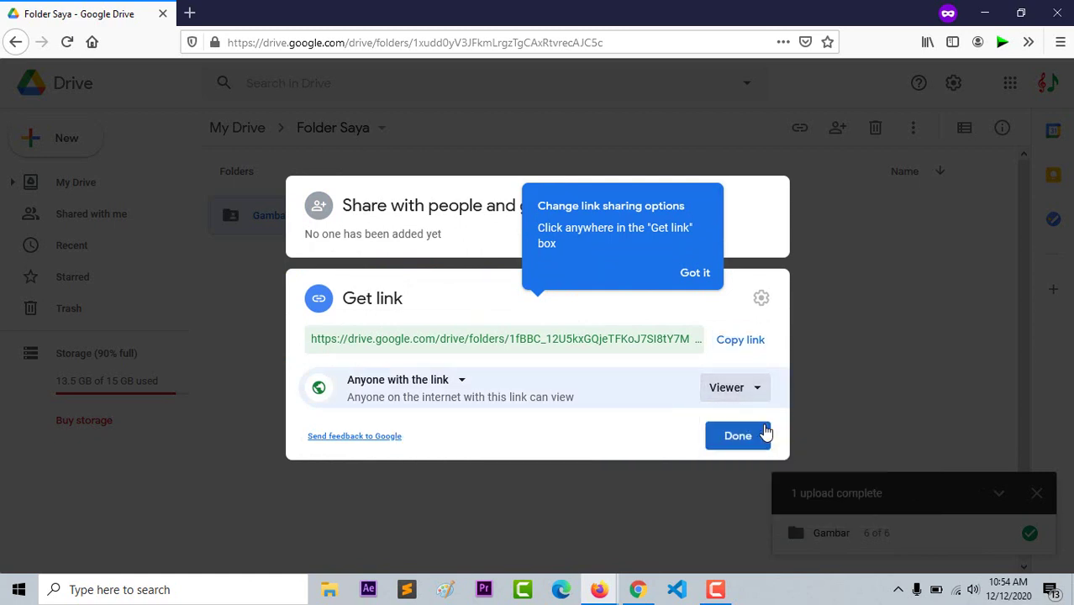
# - Copy the Gambar folder's sharing link, finish sharing and deselect the folder
pyautogui.click(731, 347)
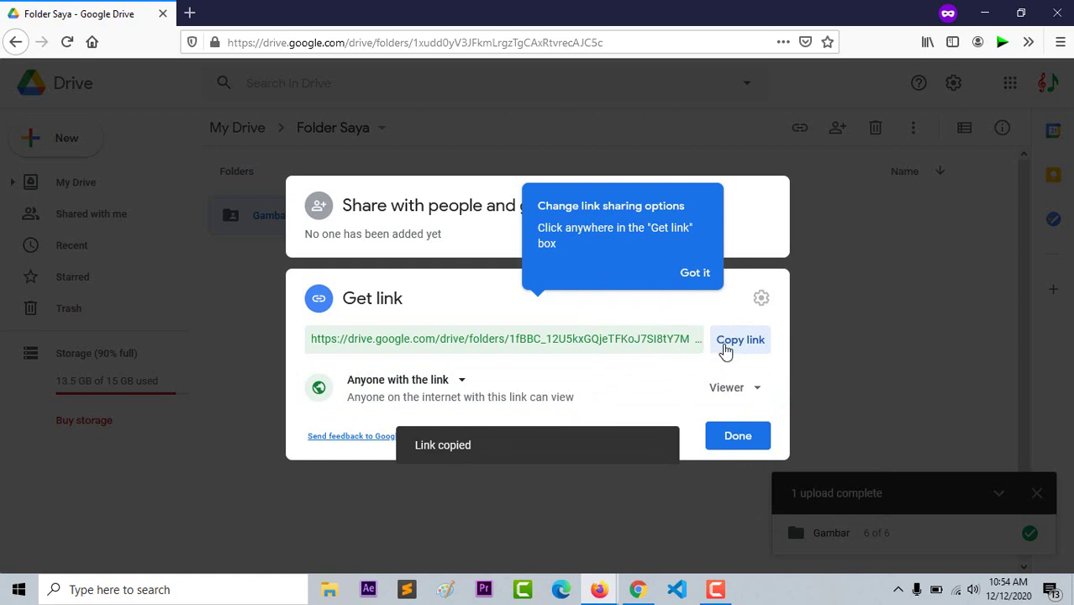
pyautogui.click(682, 339)
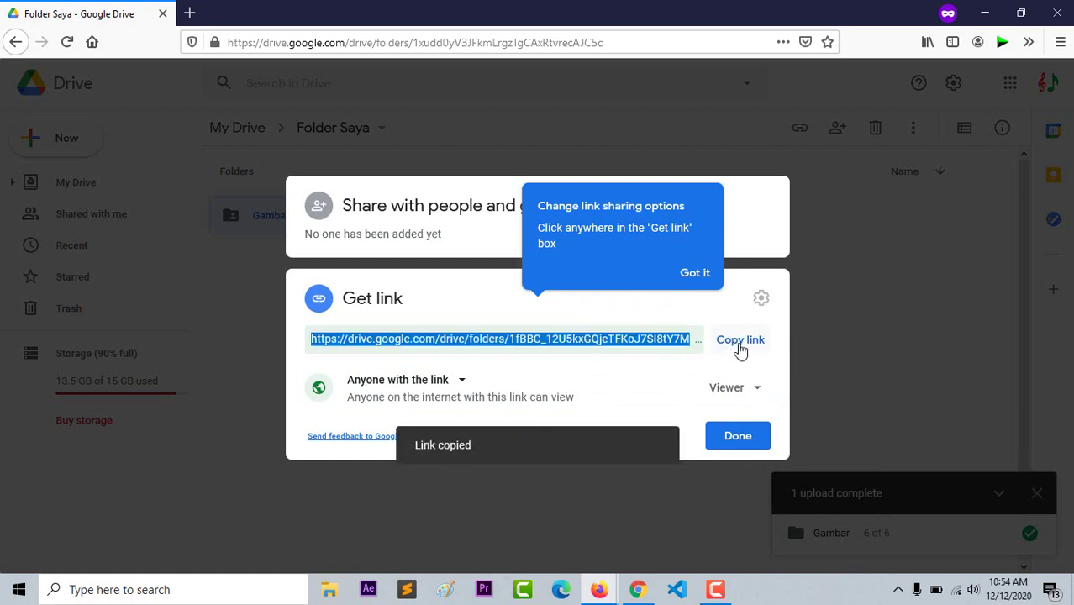
pyautogui.click(739, 351)
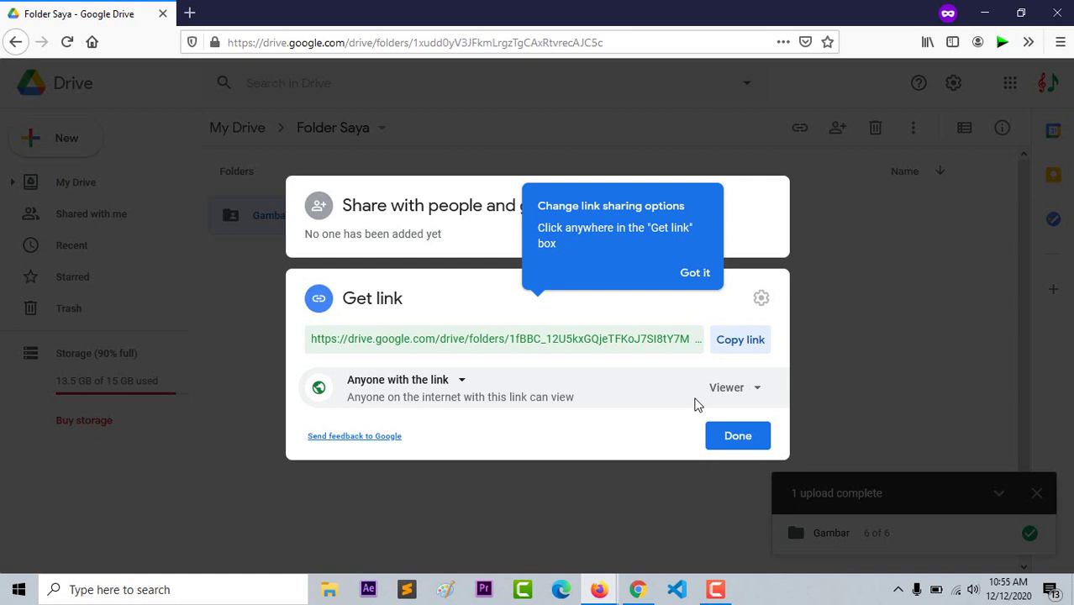
pyautogui.click(615, 346)
pyautogui.click(738, 341)
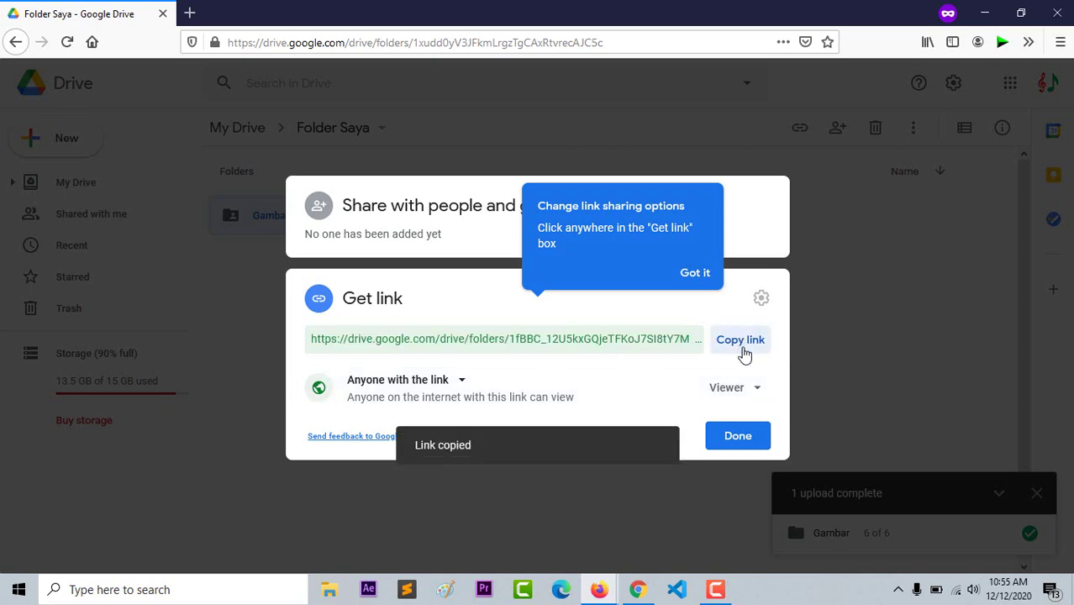
pyautogui.click(739, 444)
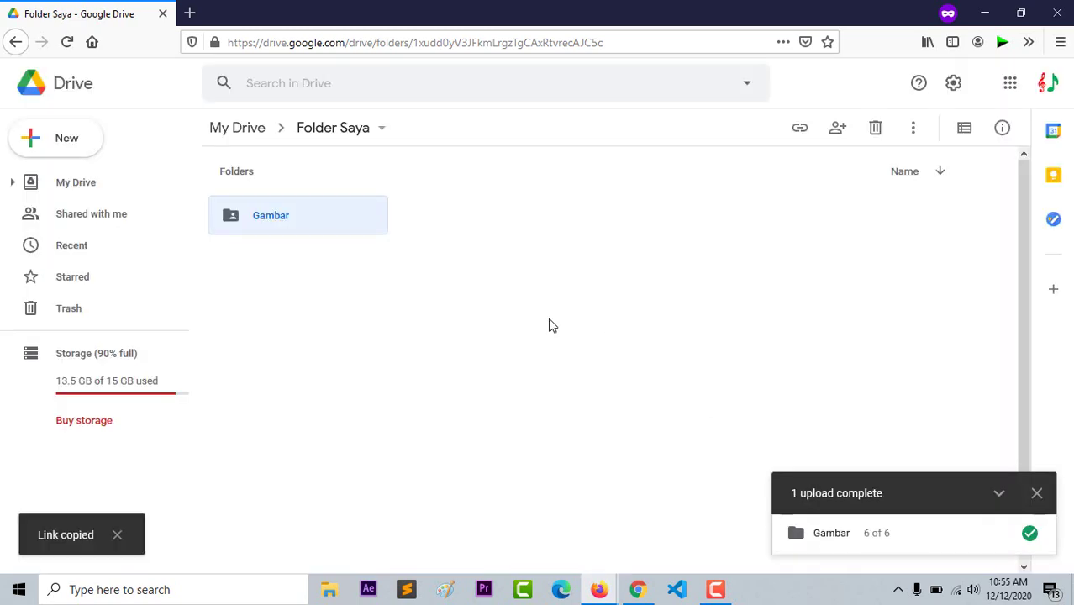
pyautogui.click(548, 326)
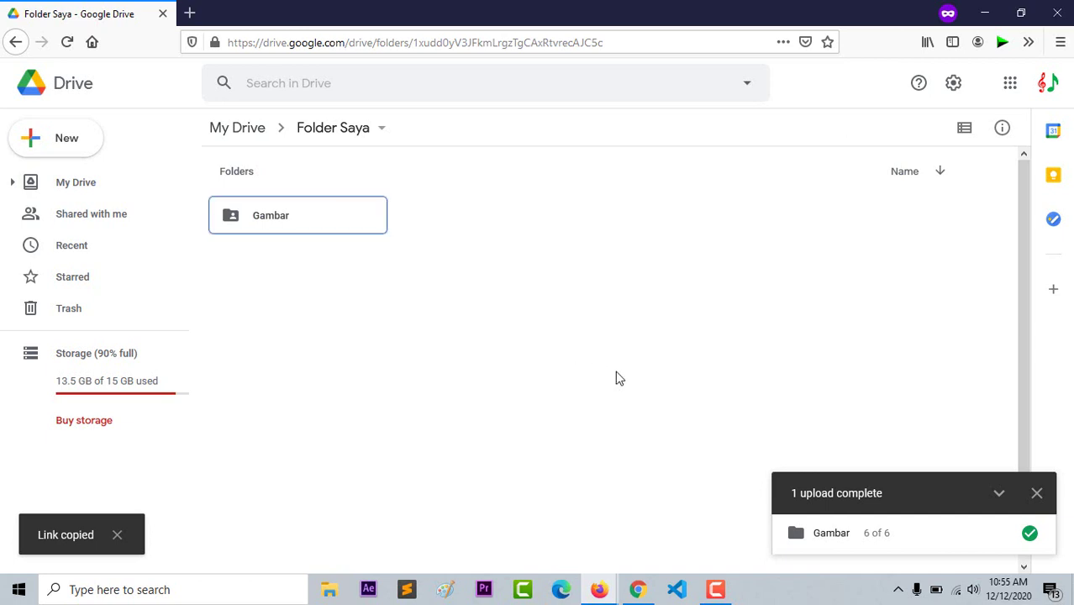
# - Paste the sharing link into a new Notepad document, widen the window to show the full link and minimize Notepad
pyautogui.press('super+r')
pyautogui.press('Down')
pyautogui.press('Return')
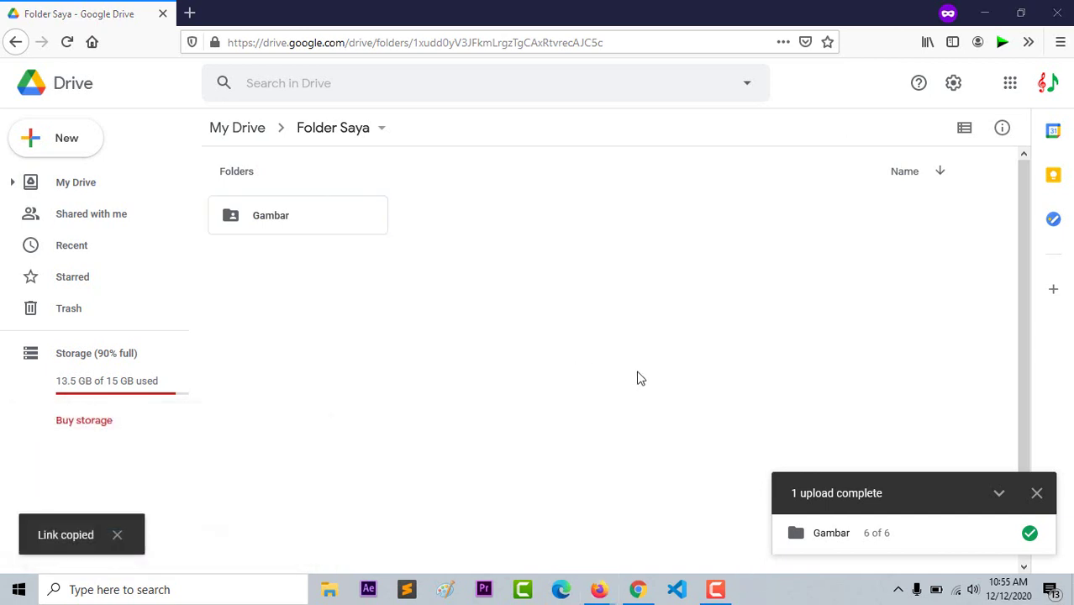
pyautogui.hotkey('ctrl', 'v')
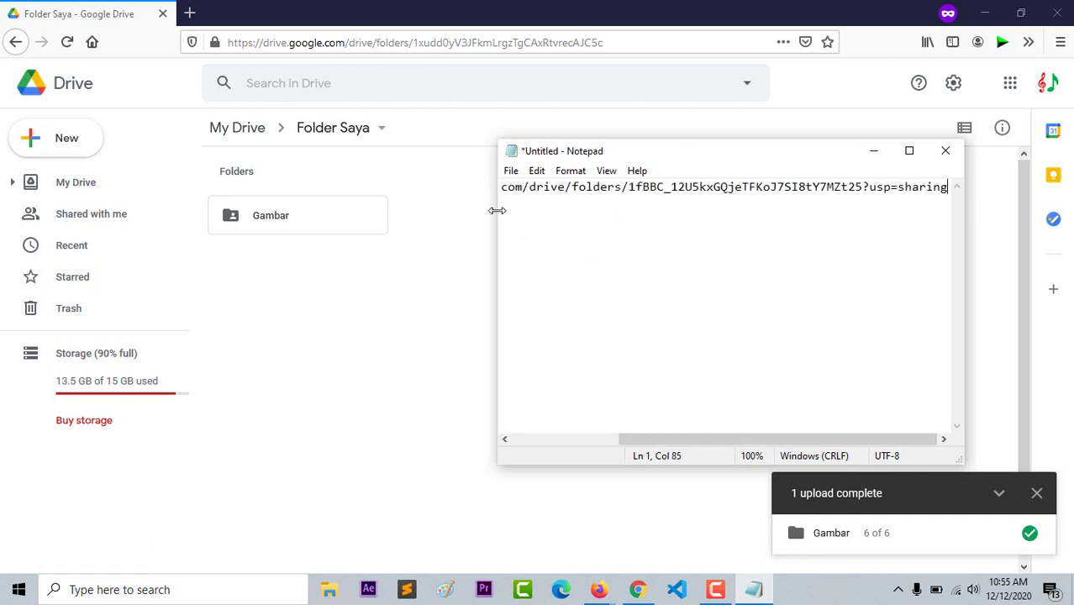
pyautogui.moveTo(498, 210); pyautogui.dragTo(275, 211)
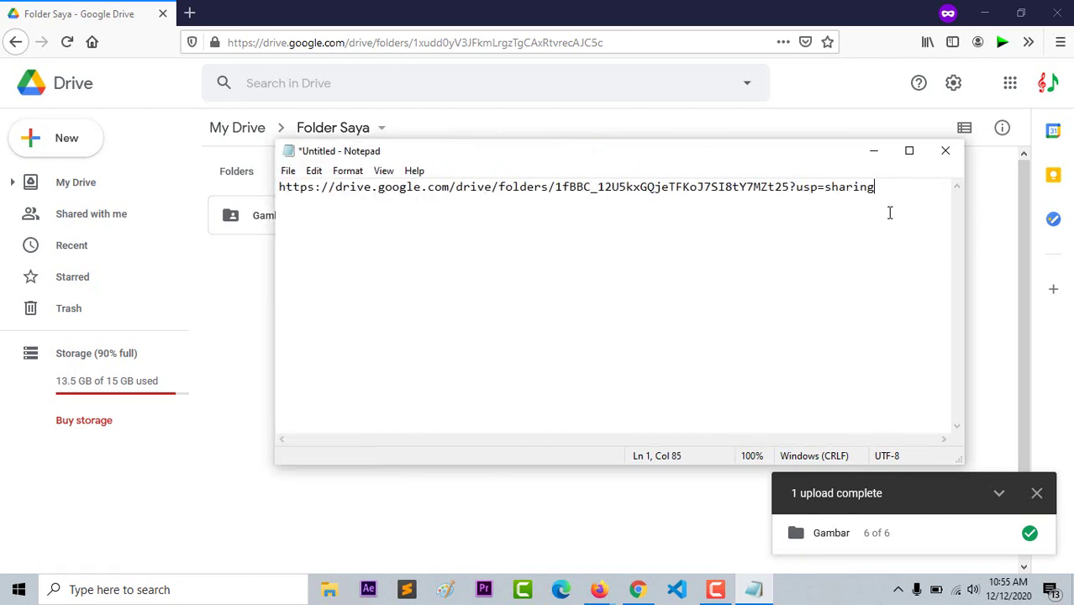
pyautogui.moveTo(876, 187); pyautogui.dragTo(670, 188)
pyautogui.click(316, 209)
pyautogui.click(818, 224)
pyautogui.click(874, 152)
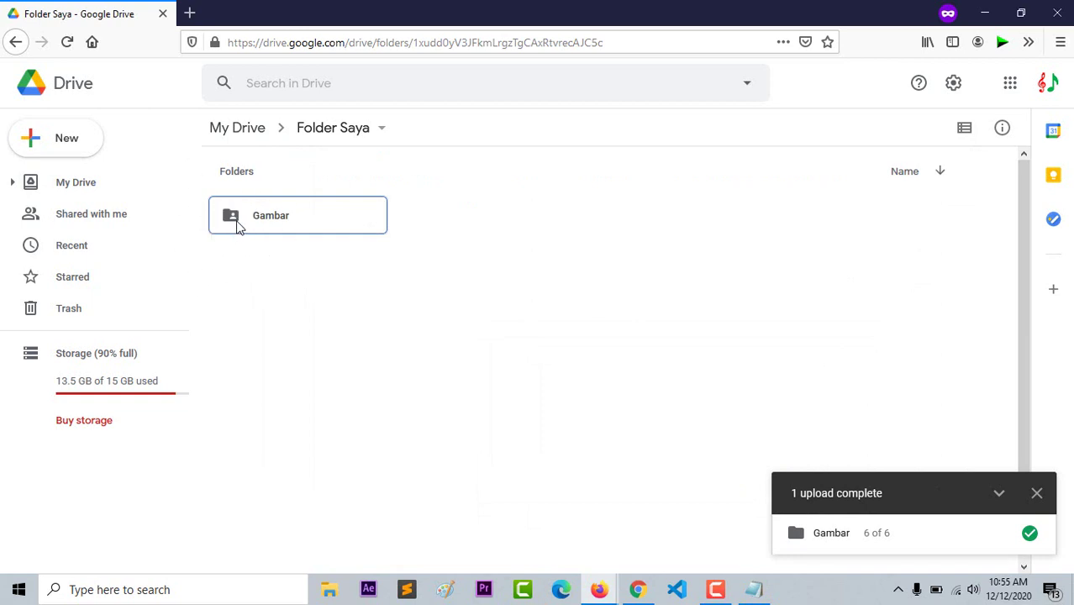
# - Deselect the Gambar folder in Folder Saya and dismiss the upload status
pyautogui.click(236, 222)
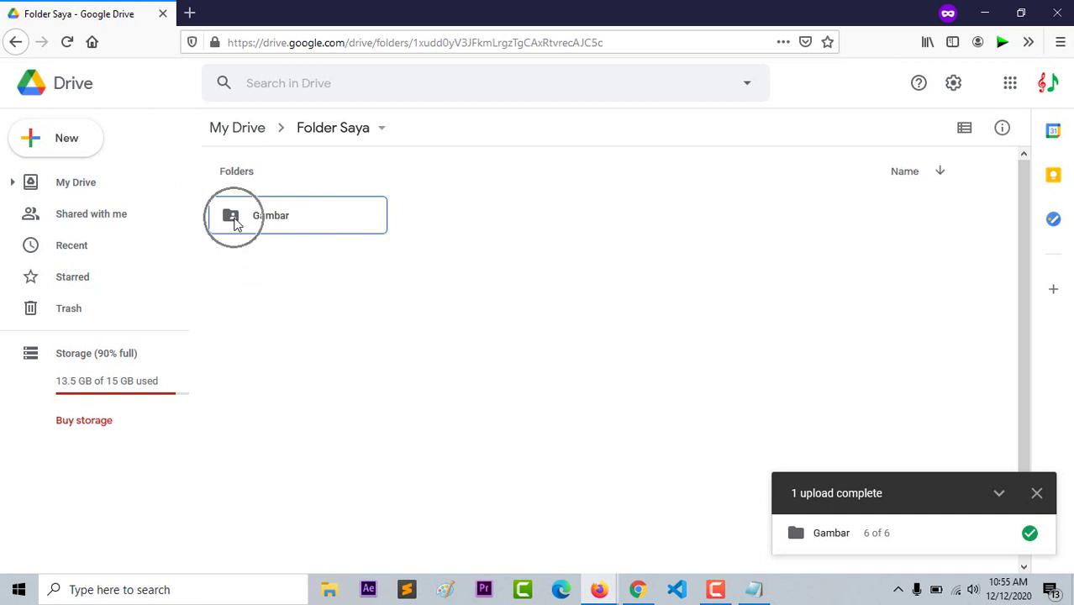
pyautogui.click(328, 290)
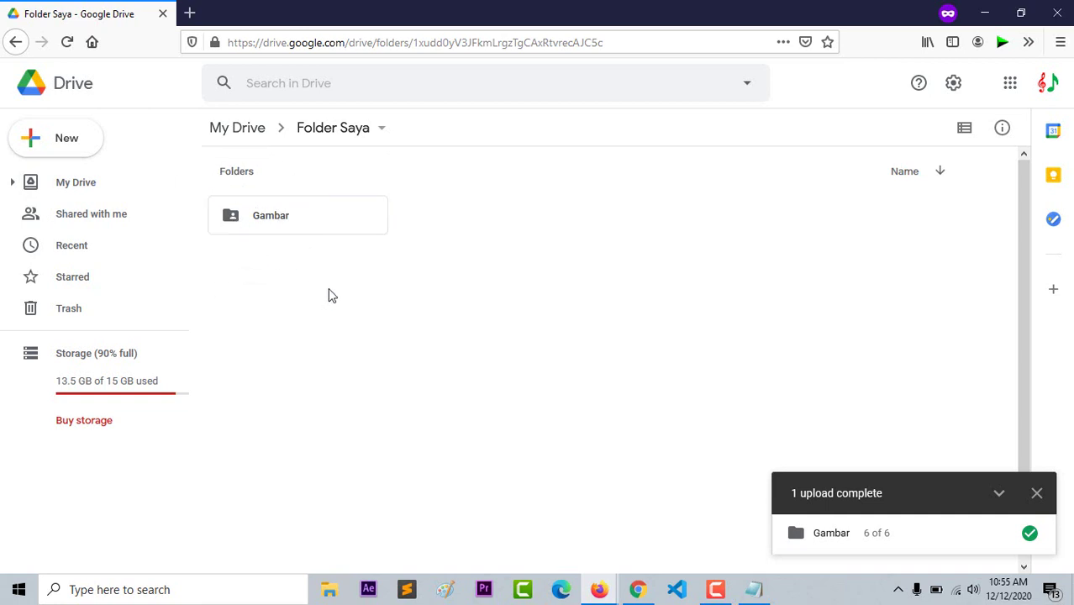
pyautogui.click(1037, 494)
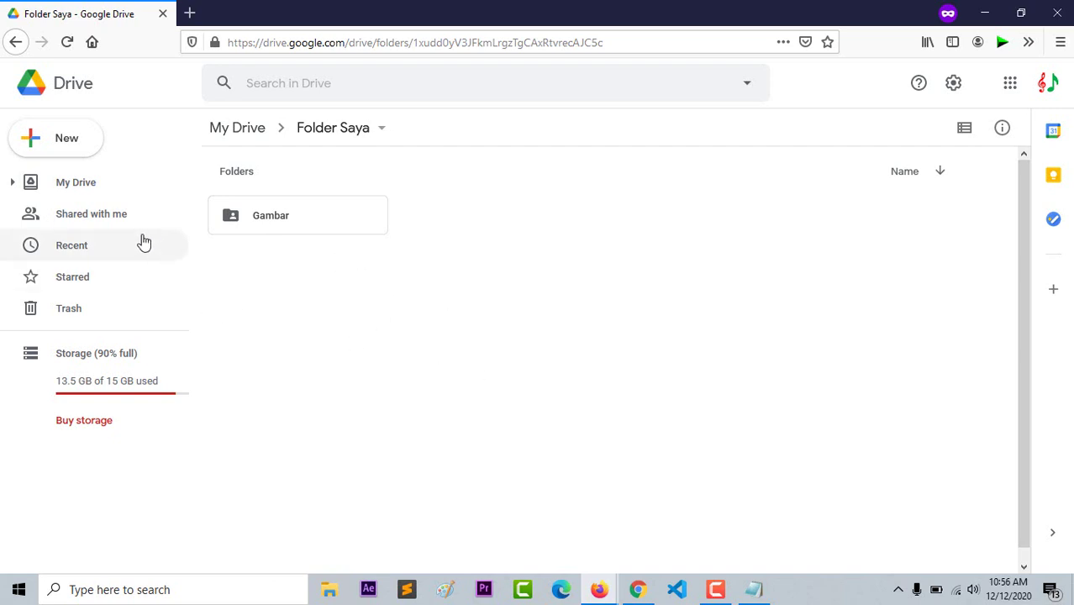
# - Look through the contents of My Drive, Shared with me, Recent and Starred in Google Drive
pyautogui.click(66, 192)
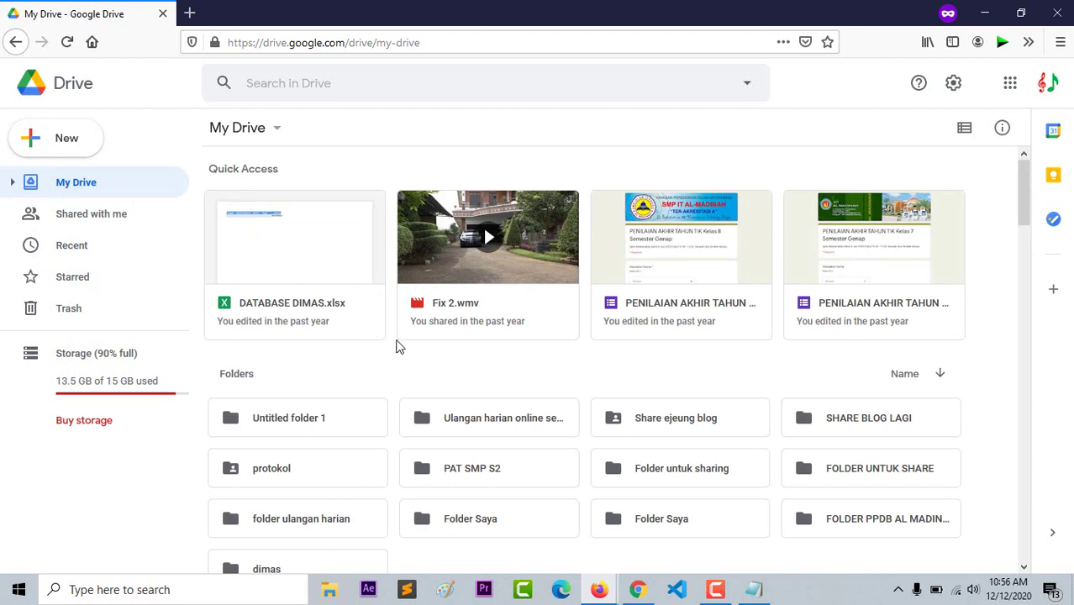
pyautogui.click(87, 220)
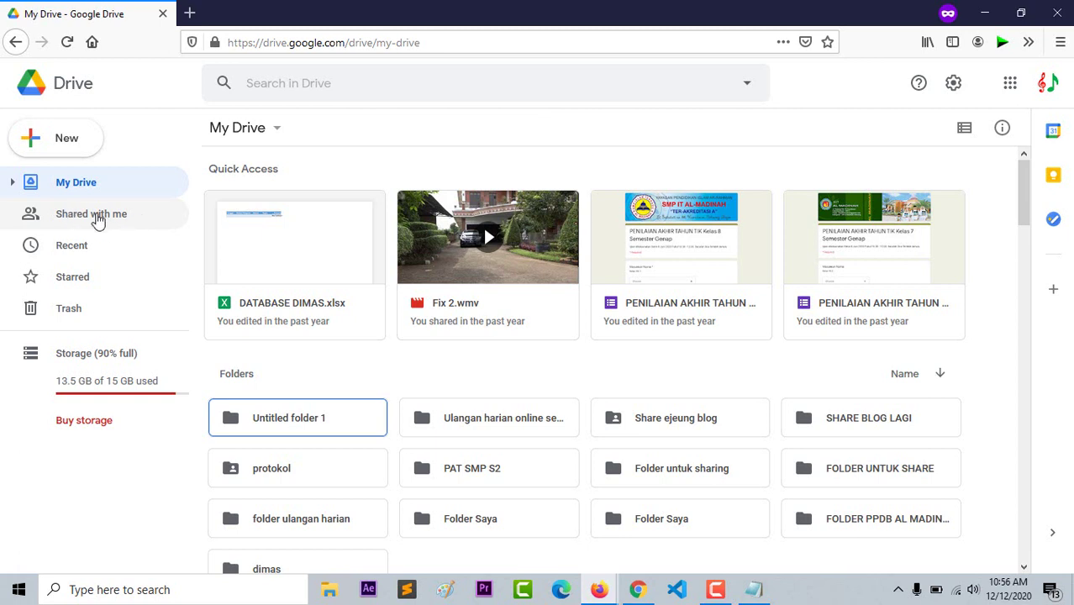
pyautogui.click(94, 217)
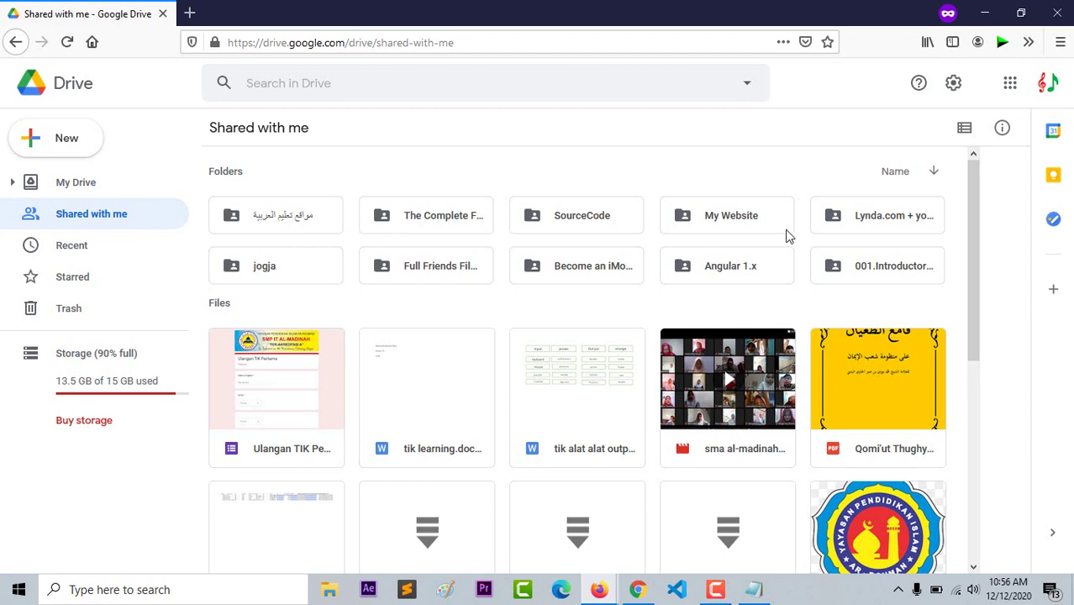
pyautogui.scroll(-5, 552, 252)
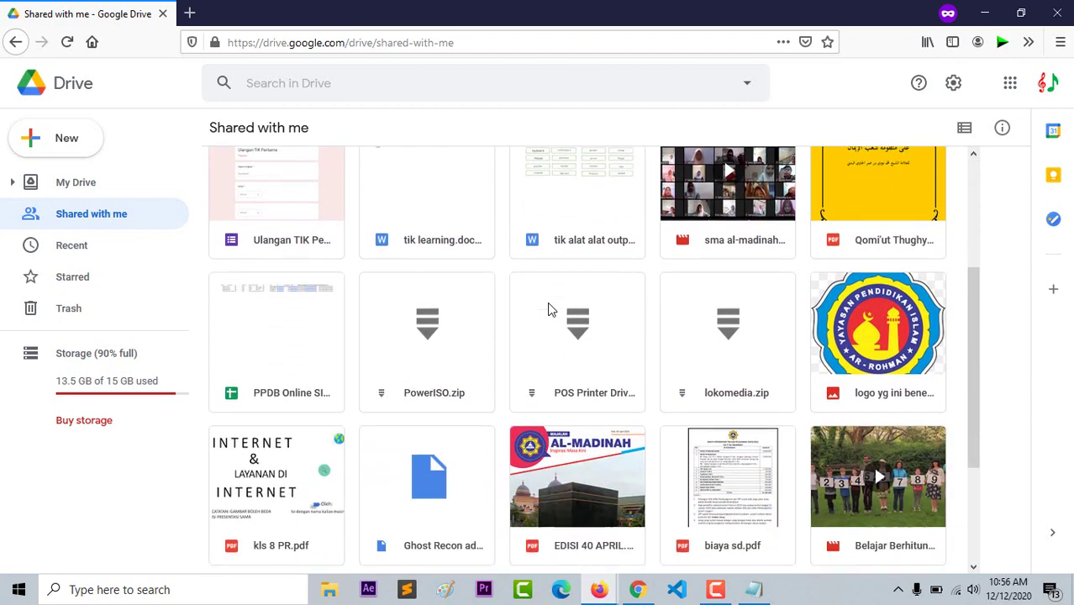
pyautogui.scroll(-2, 527, 300)
pyautogui.scroll(7, 528, 300)
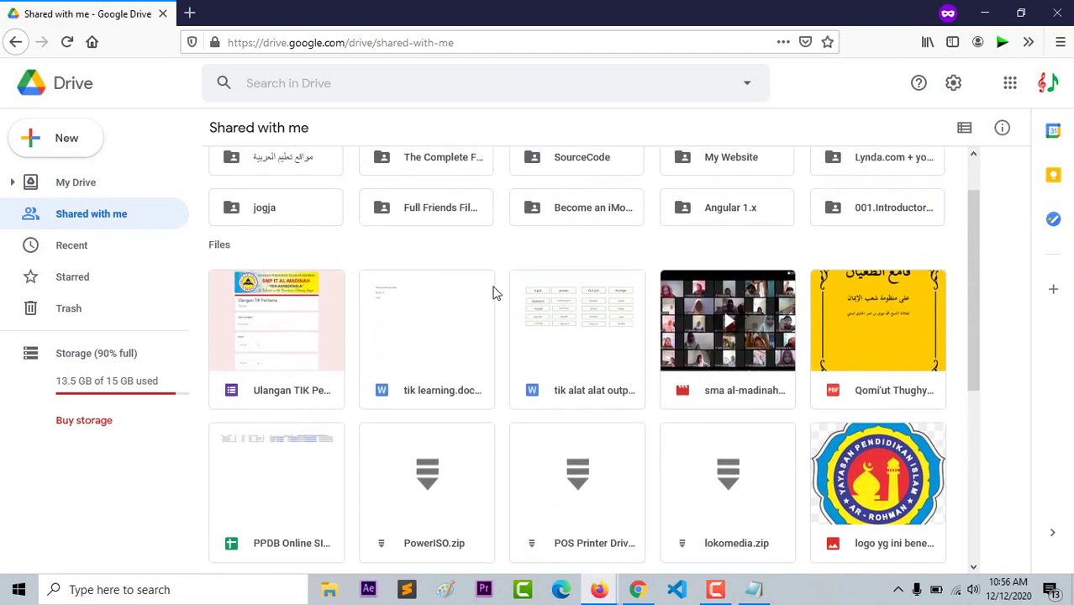
pyautogui.click(84, 252)
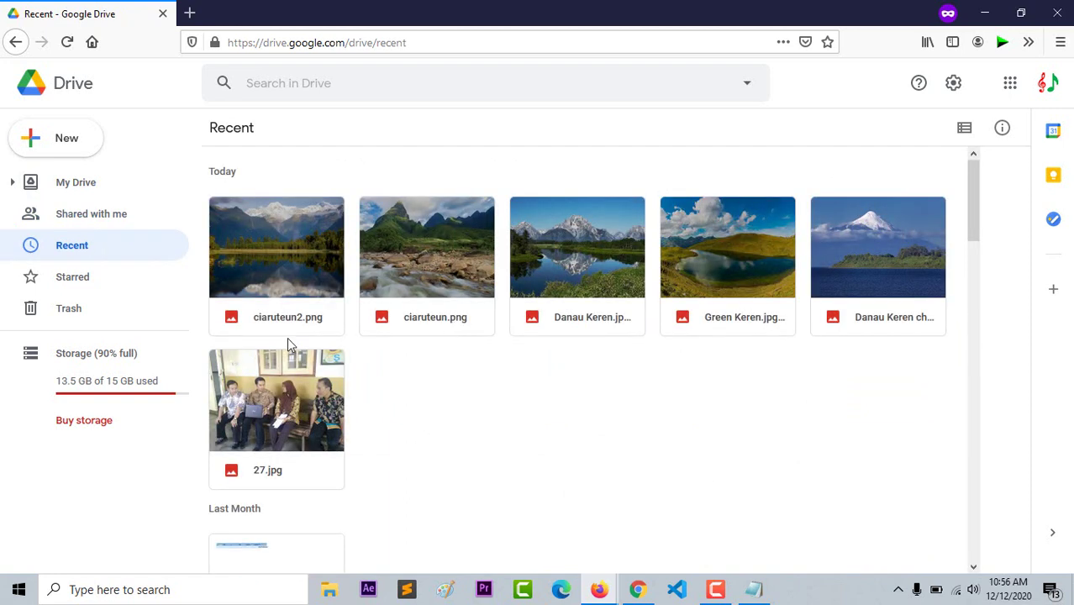
pyautogui.click(74, 288)
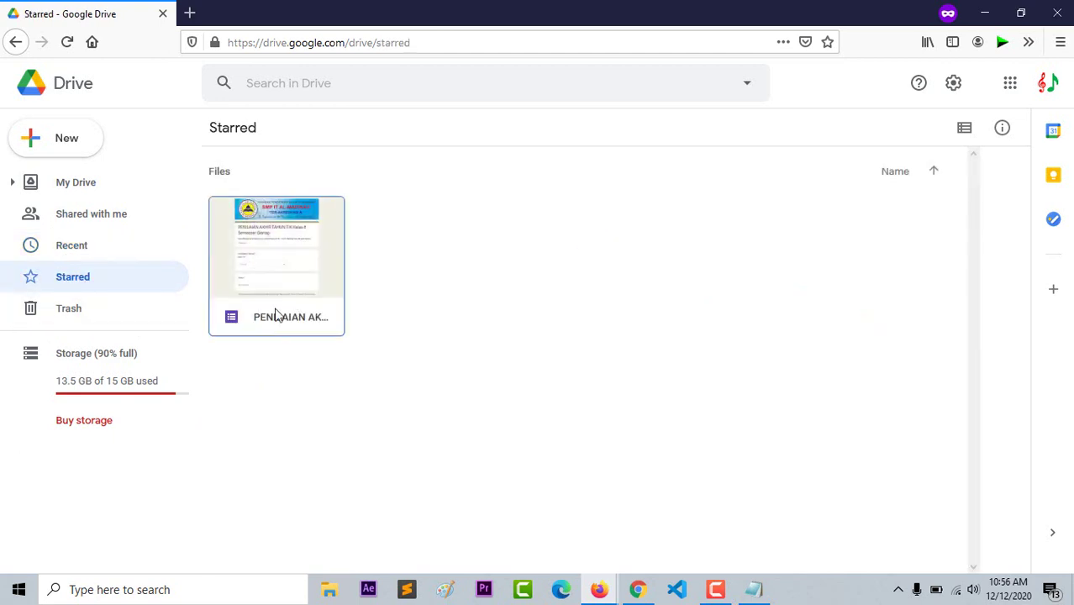
# - Permanently delete all six images from the trash and go back to the Drive home page
pyautogui.click(81, 316)
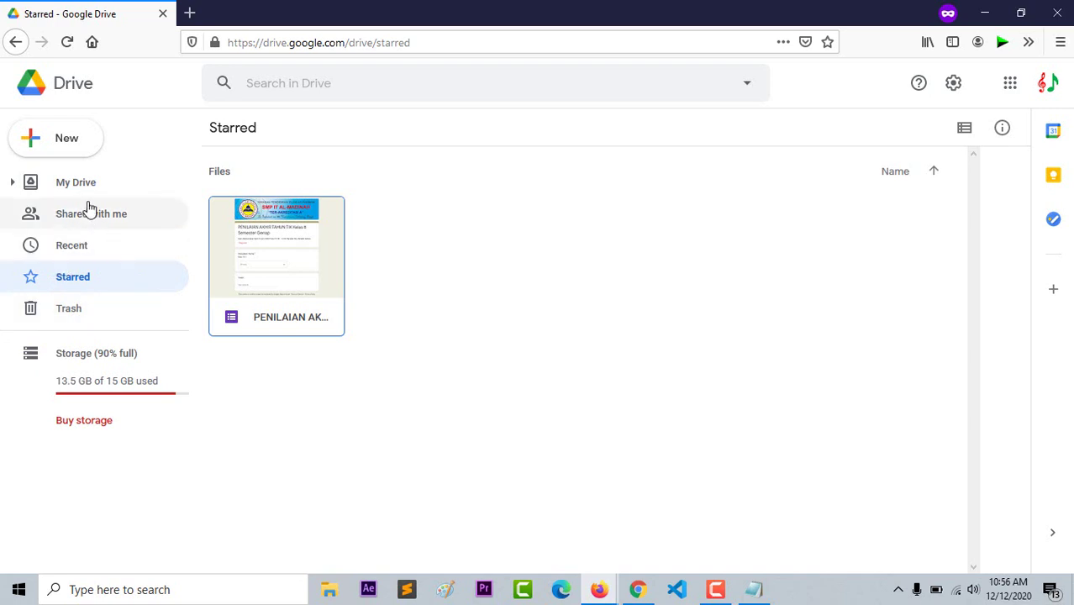
pyautogui.click(76, 317)
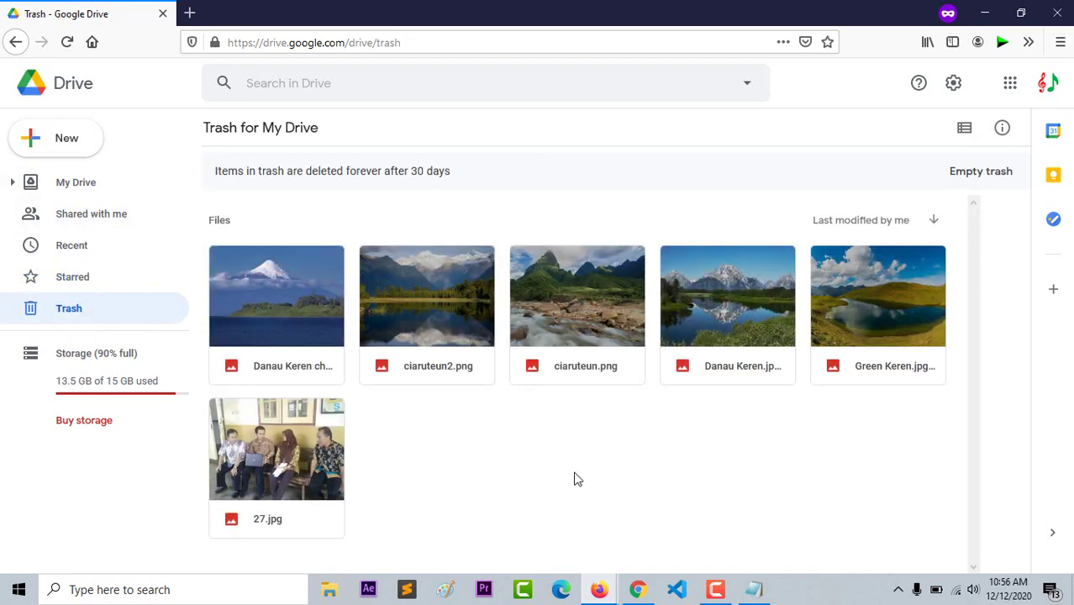
pyautogui.moveTo(862, 502); pyautogui.dragTo(304, 271)
pyautogui.click(913, 128)
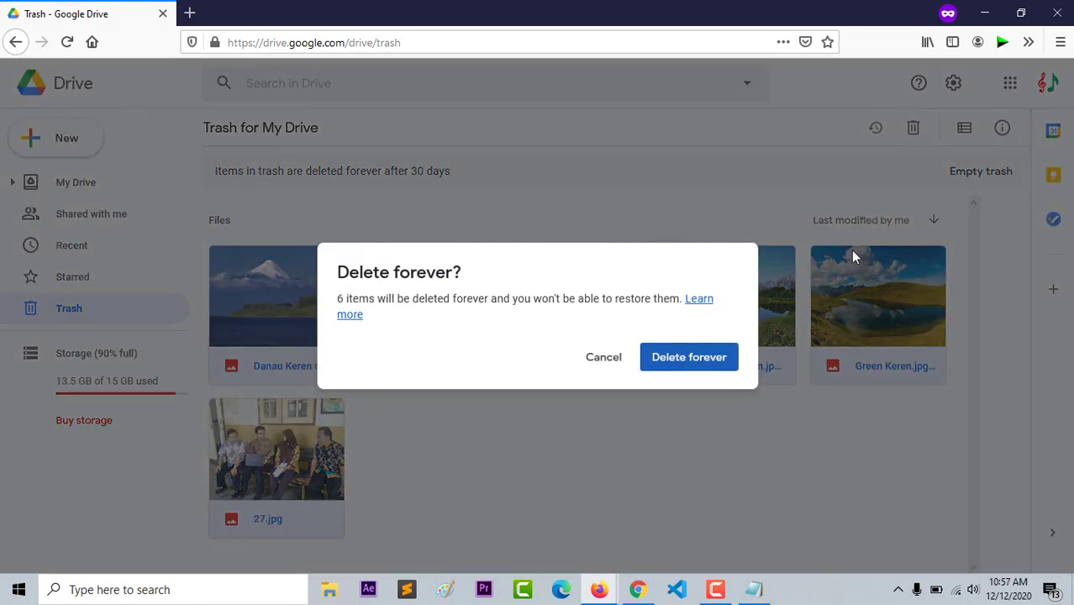
pyautogui.click(694, 365)
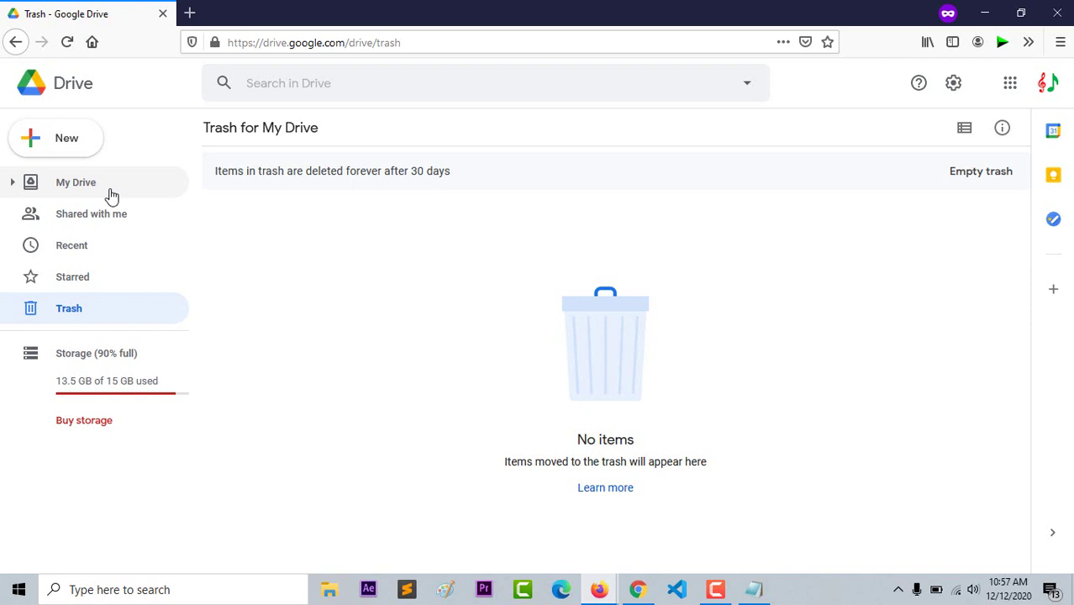
pyautogui.click(82, 95)
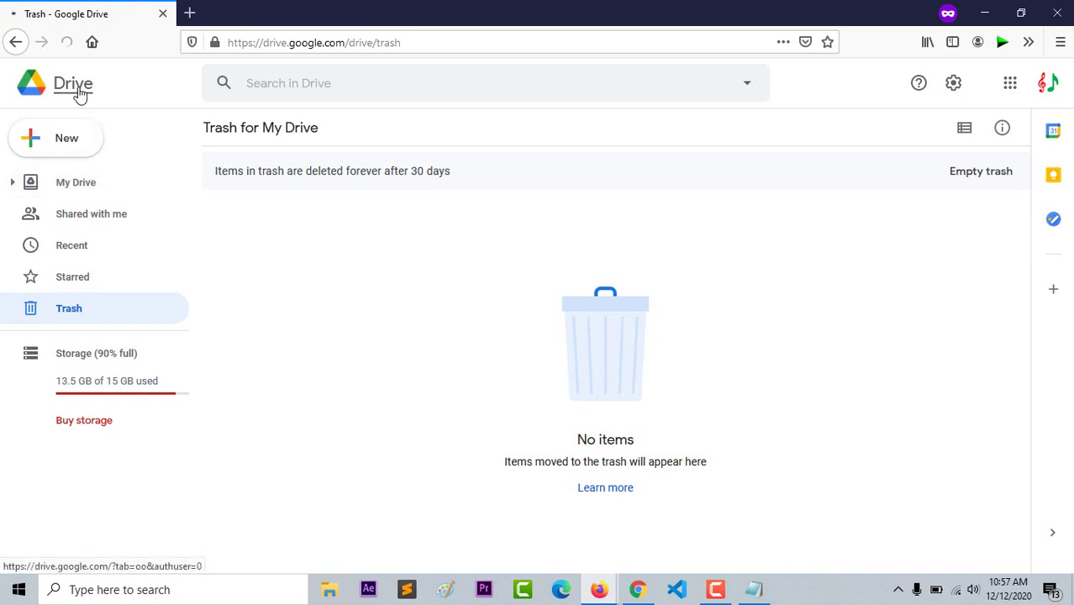